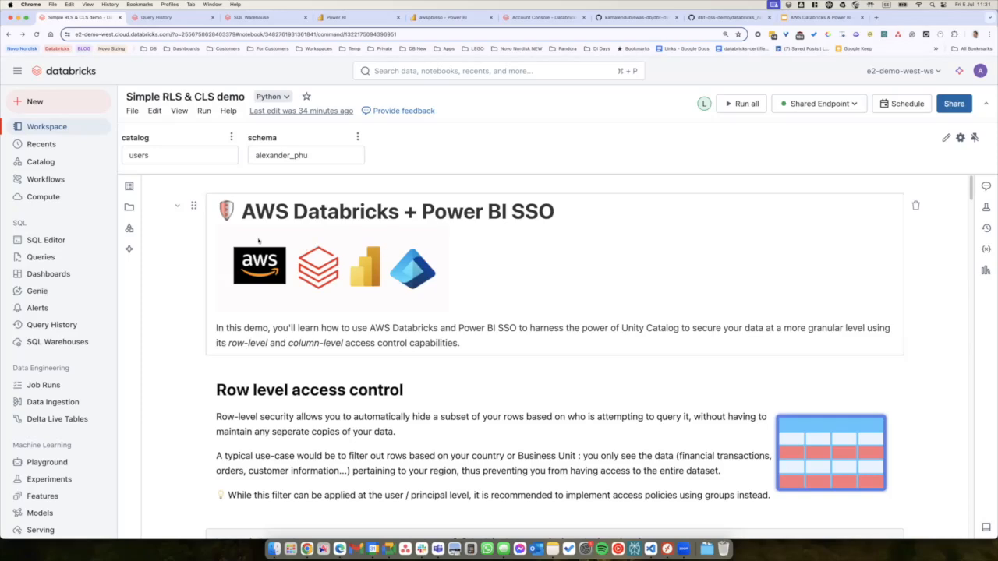
Check the demo schema's tables in the Catalog, then scroll to the customers COUNT(*) result of 68879.
{"action": "left_click", "coordinate": [130, 228]}
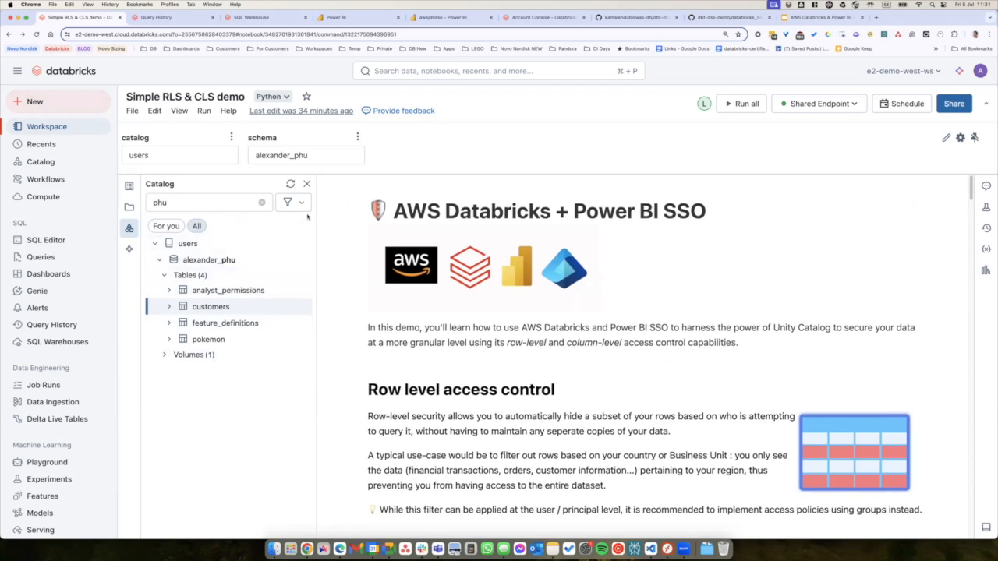
{"action": "left_click", "coordinate": [307, 185]}
{"action": "scroll", "coordinate": [477, 355], "scroll_direction": "down", "scroll_amount": 8}
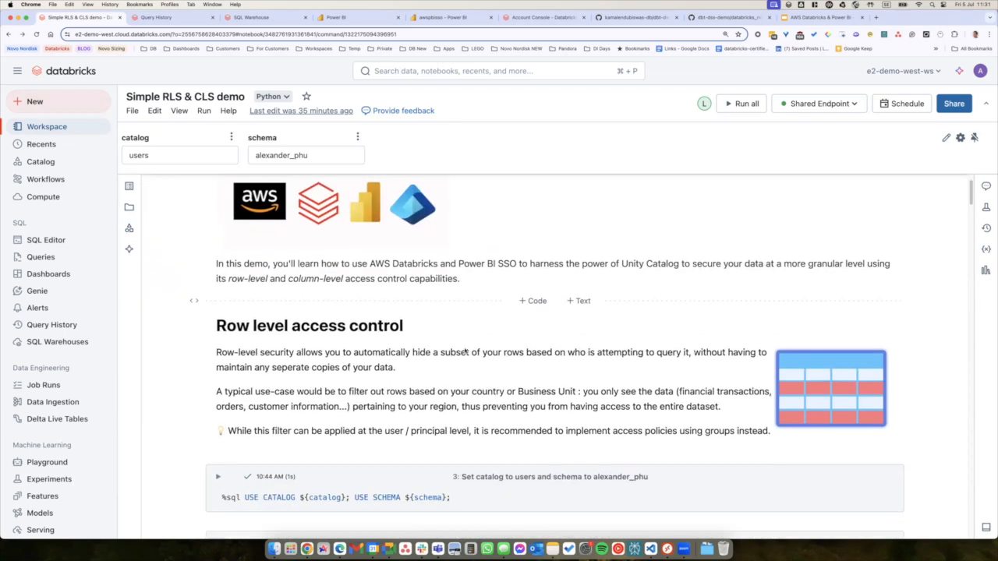
{"action": "scroll", "coordinate": [476, 355], "scroll_direction": "down", "scroll_amount": 3}
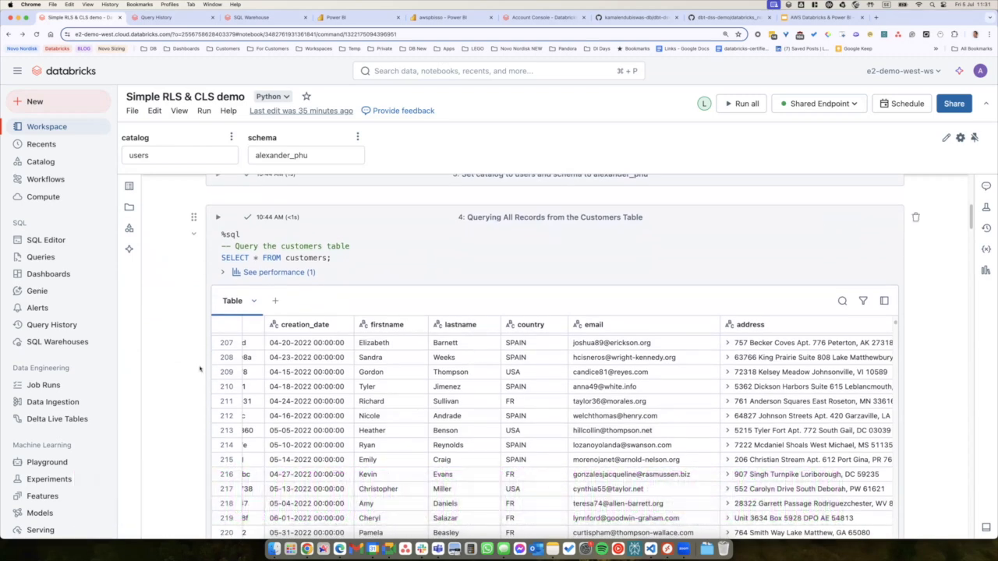
{"action": "scroll", "coordinate": [516, 446], "scroll_direction": "down", "scroll_amount": 3}
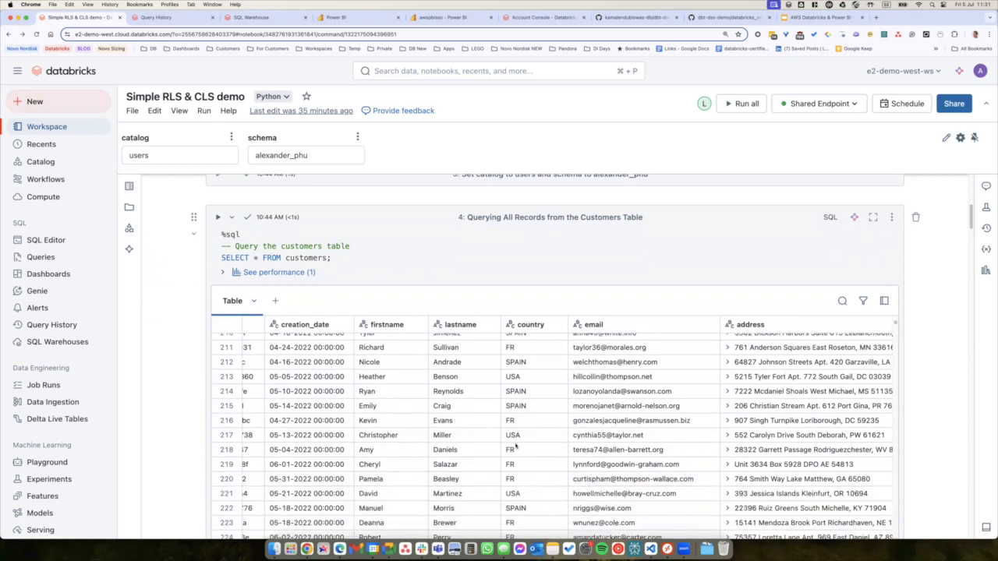
{"action": "scroll", "coordinate": [491, 452], "scroll_direction": "down", "scroll_amount": 3}
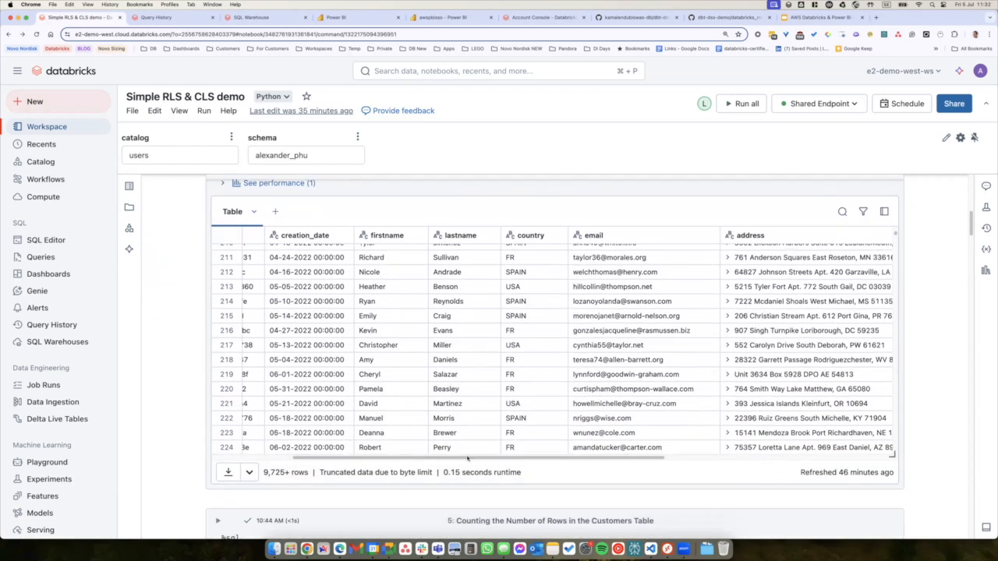
{"action": "scroll", "coordinate": [466, 457], "scroll_direction": "left", "scroll_amount": 4}
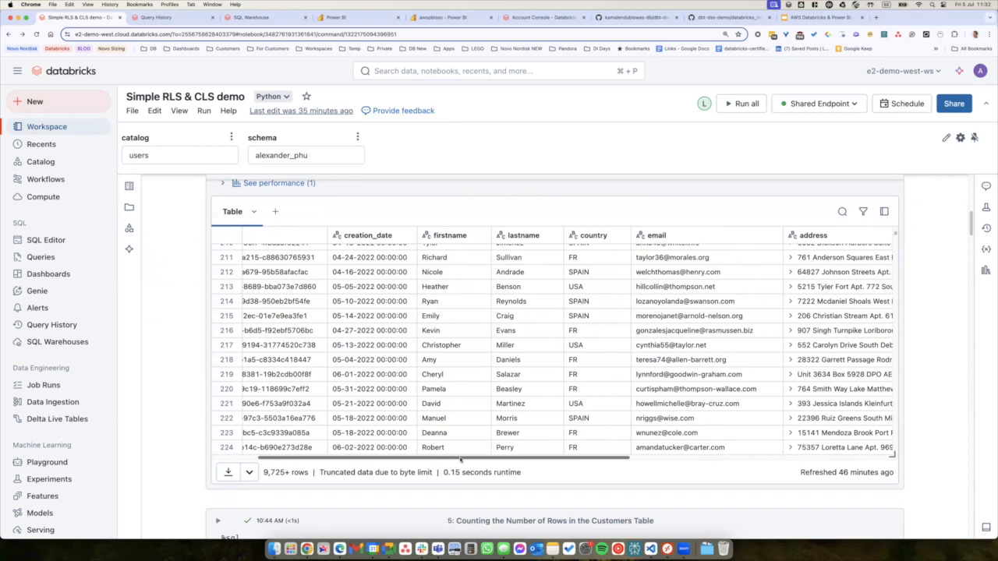
{"action": "scroll", "coordinate": [460, 460], "scroll_direction": "right", "scroll_amount": 3}
{"action": "left_click_drag", "start_coordinate": [461, 460], "coordinate": [529, 463]}
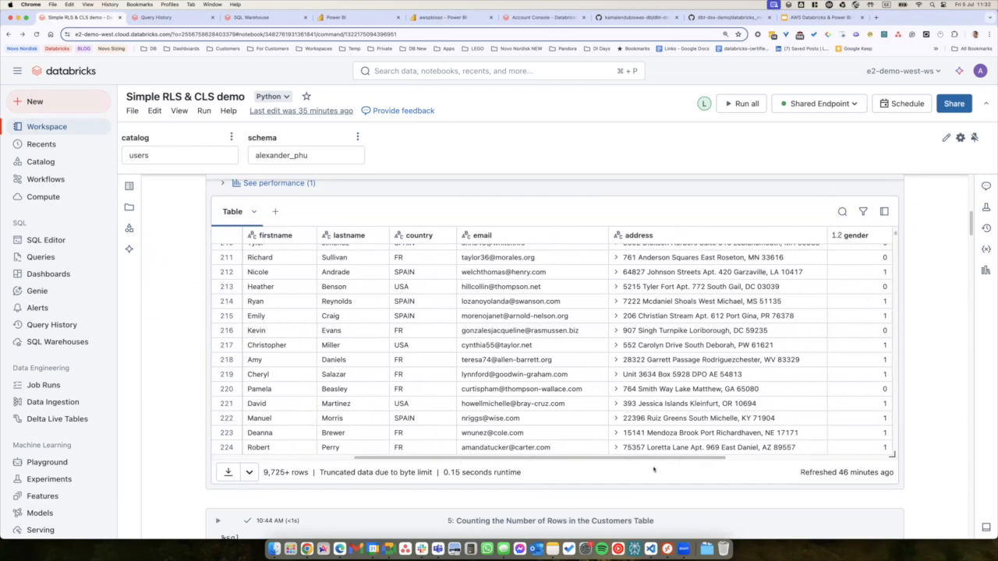
{"action": "scroll", "coordinate": [576, 459], "scroll_direction": "left", "scroll_amount": 6}
{"action": "scroll", "coordinate": [575, 459], "scroll_direction": "left", "scroll_amount": 8}
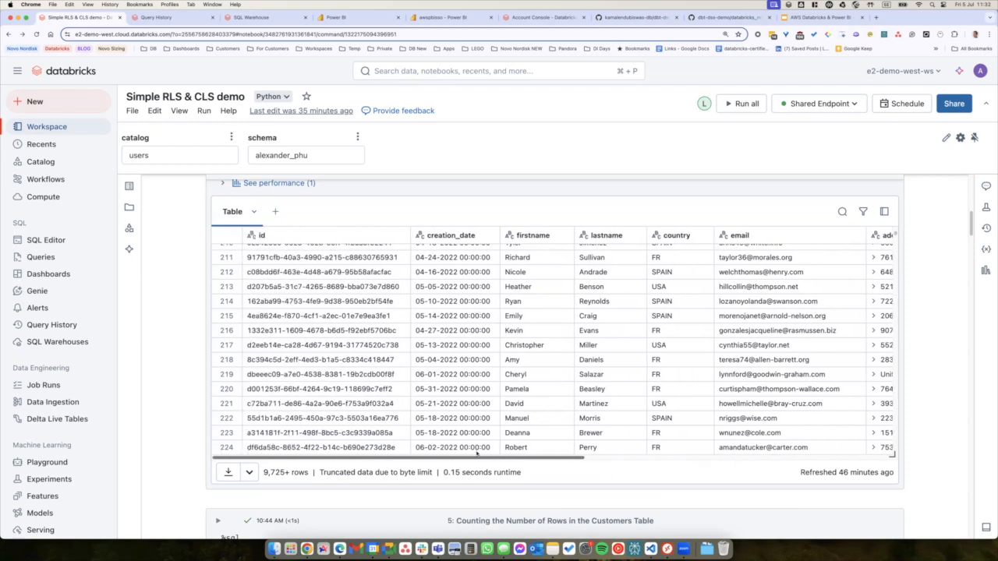
{"action": "scroll", "coordinate": [931, 374], "scroll_direction": "down", "scroll_amount": 5}
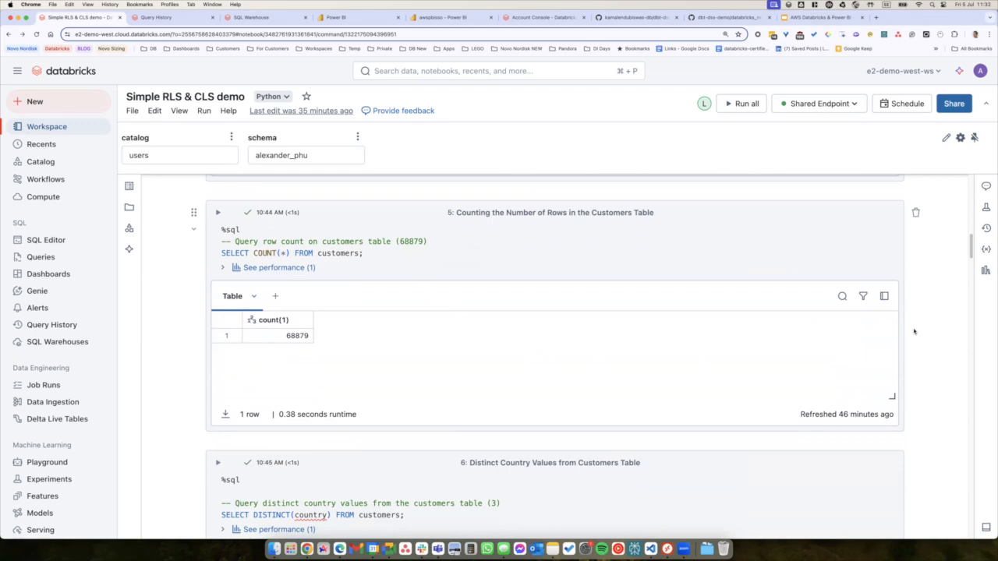
Scroll past the DISTINCT(country) results (SPAIN, FR, USA) to the Switch to Power BI section, then move to Power BI Desktop.
{"action": "scroll", "coordinate": [915, 331], "scroll_direction": "down", "scroll_amount": 5}
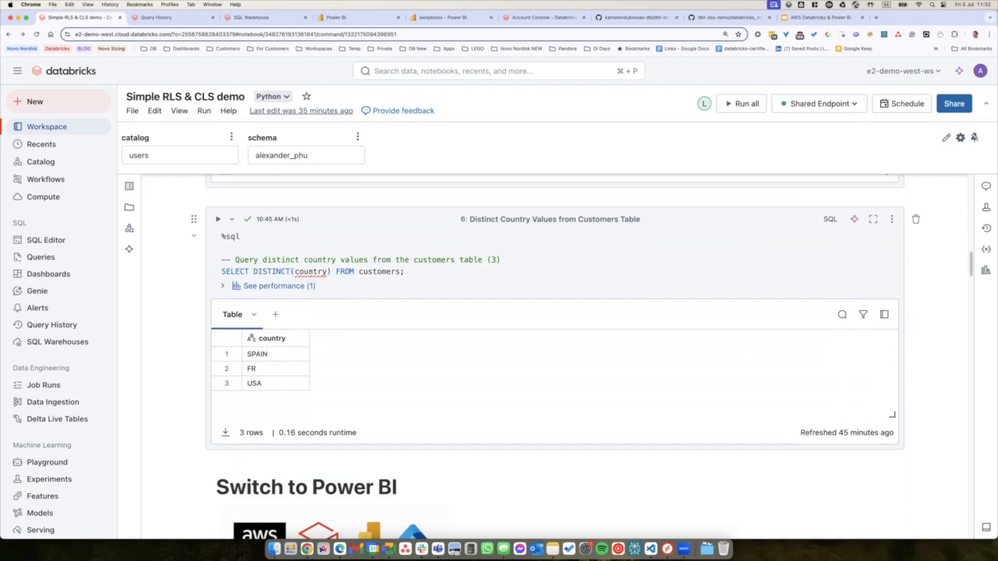
{"action": "mouse_move", "coordinate": [311, 272]}
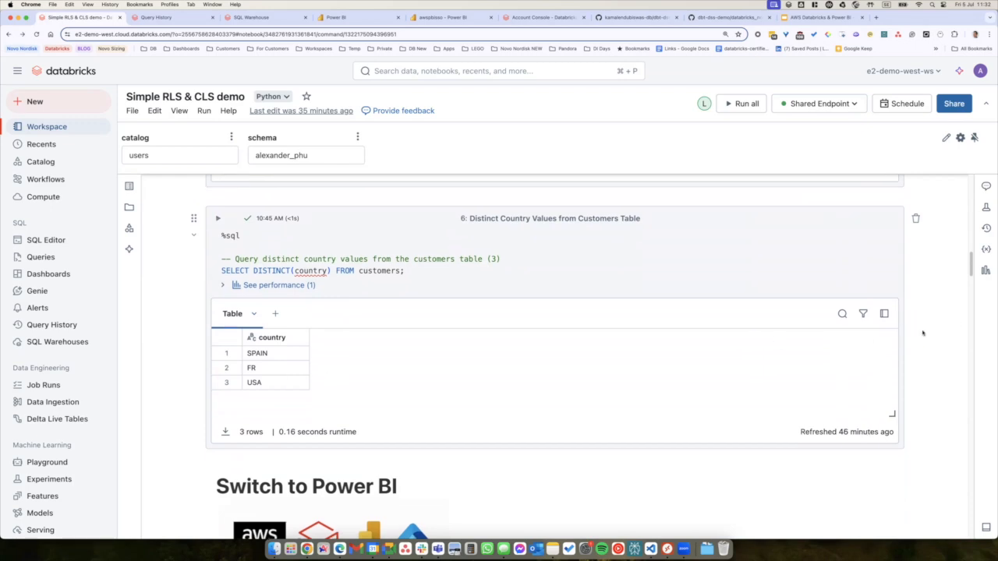
{"action": "scroll", "coordinate": [922, 334], "scroll_direction": "down", "scroll_amount": 5}
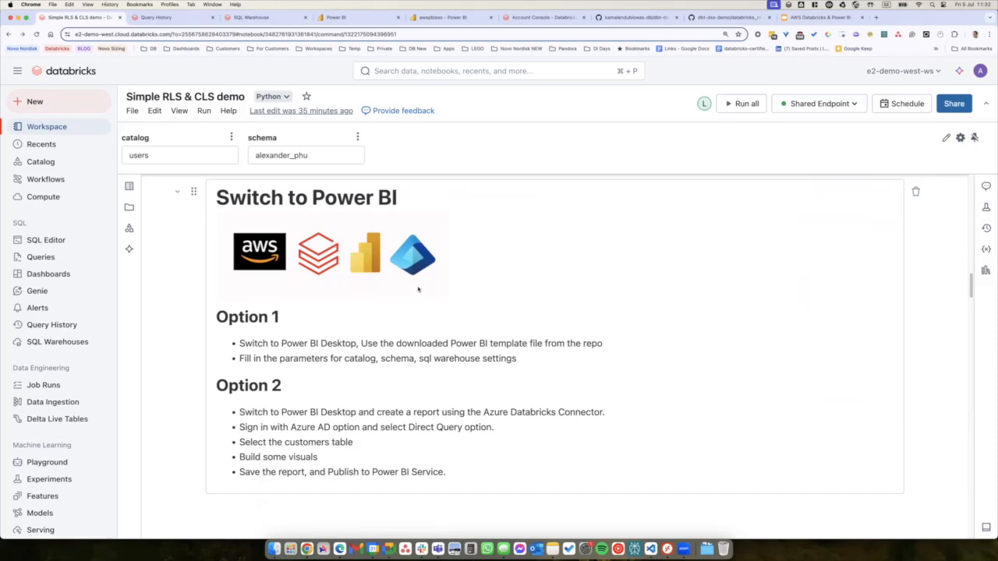
{"action": "key", "text": "ctrl+Right"}
{"action": "key", "text": "ctrl+Right"}
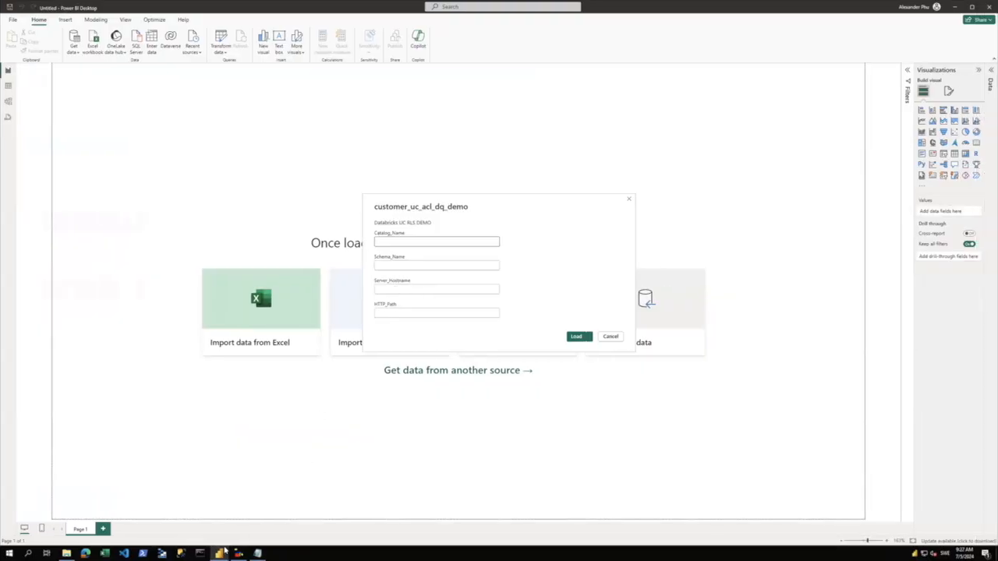
Look over the Databricks and Azure Databricks connectors, then open the customer_uc_acl_dq_demo.pbit template.
{"action": "mouse_move", "coordinate": [221, 551]}
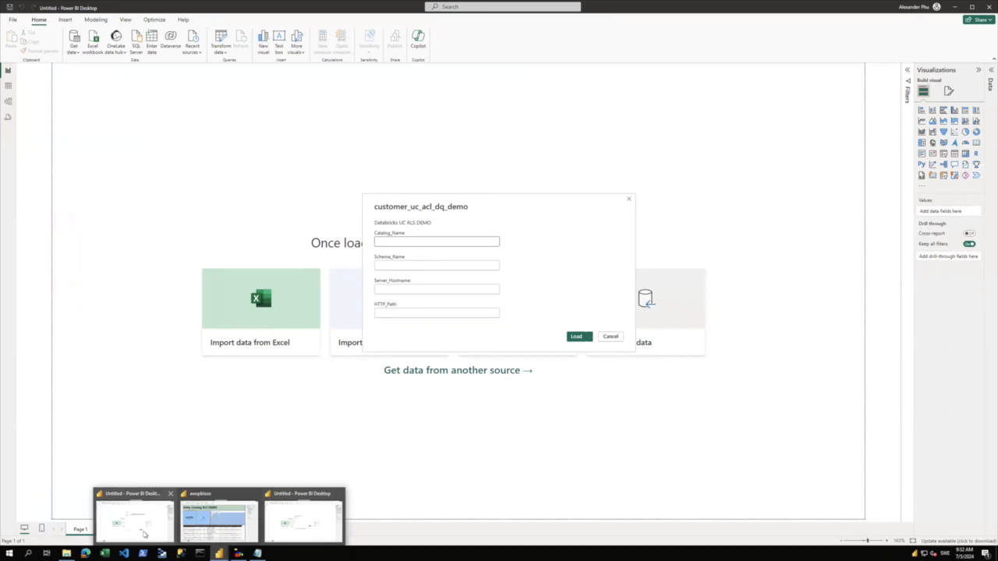
{"action": "left_click", "coordinate": [144, 538]}
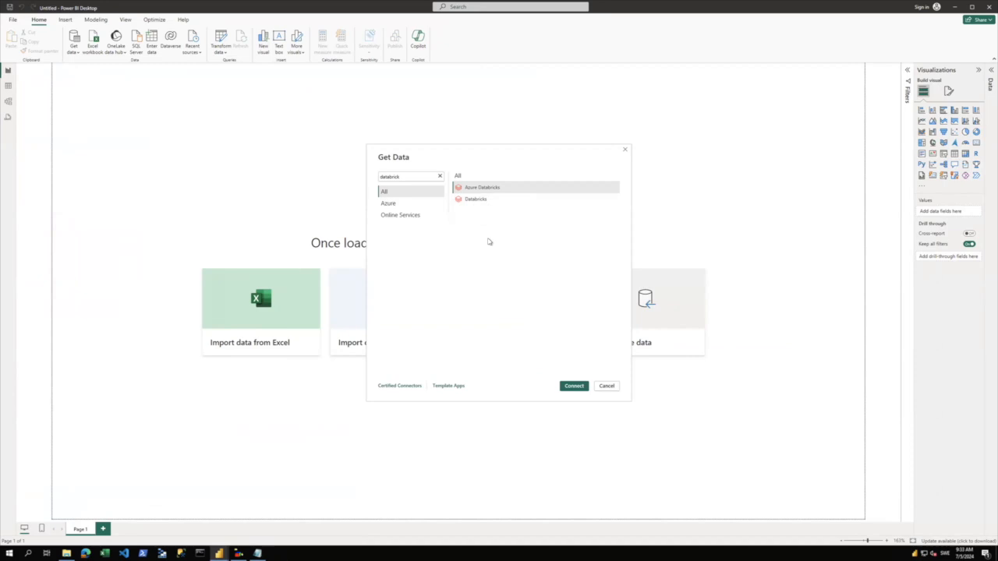
{"action": "left_click", "coordinate": [502, 202]}
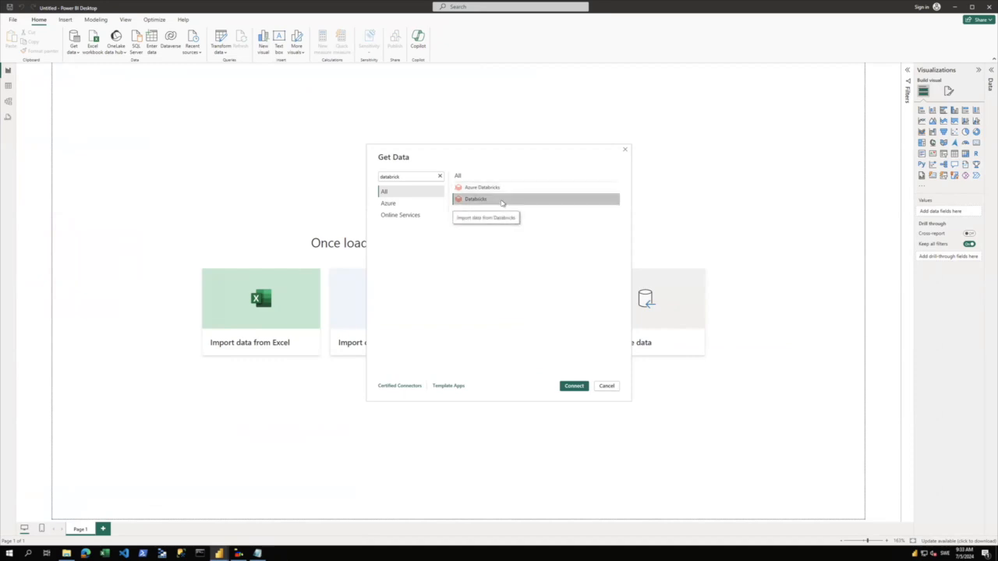
{"action": "left_click", "coordinate": [585, 189]}
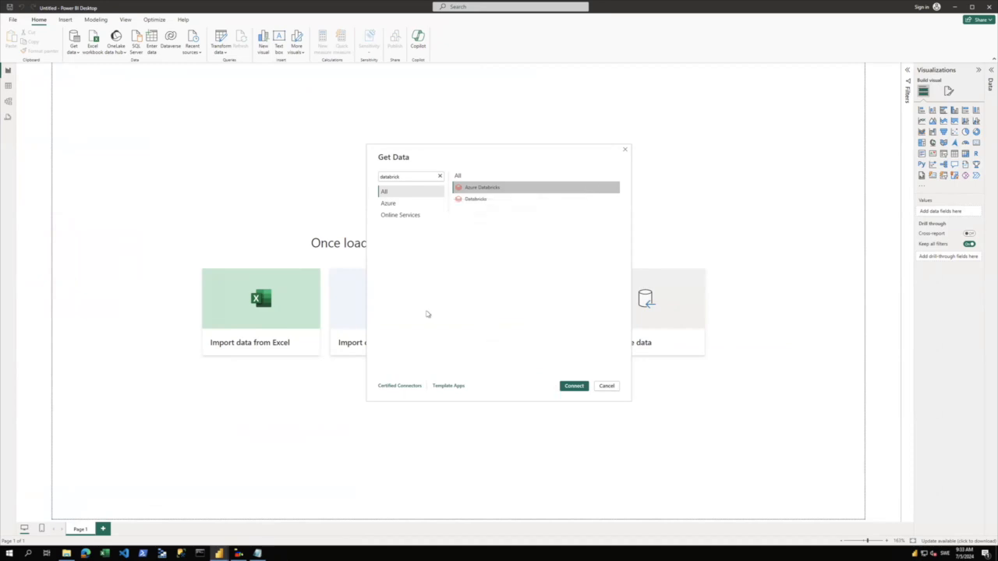
{"action": "left_click", "coordinate": [67, 553]}
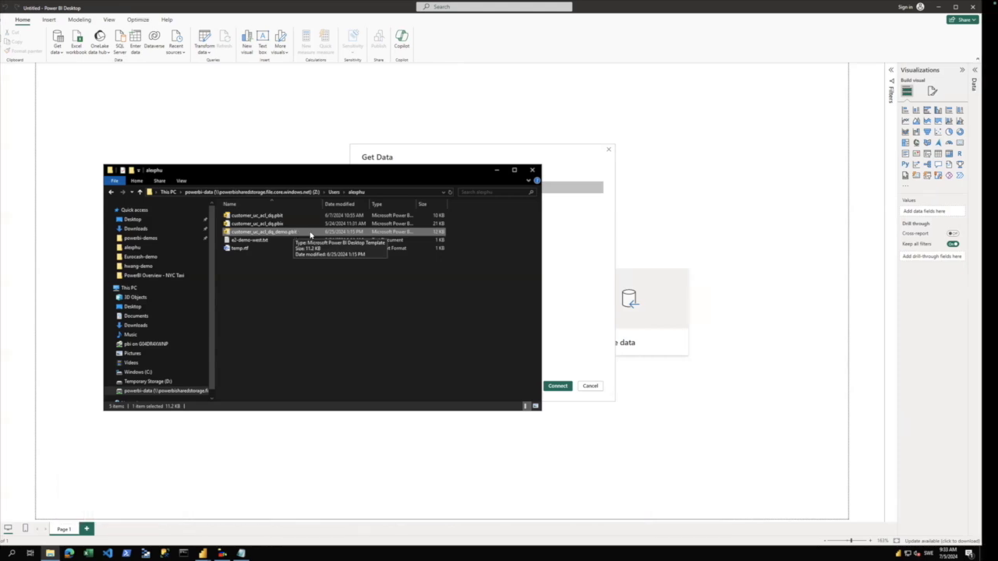
{"action": "double_click", "coordinate": [310, 234]}
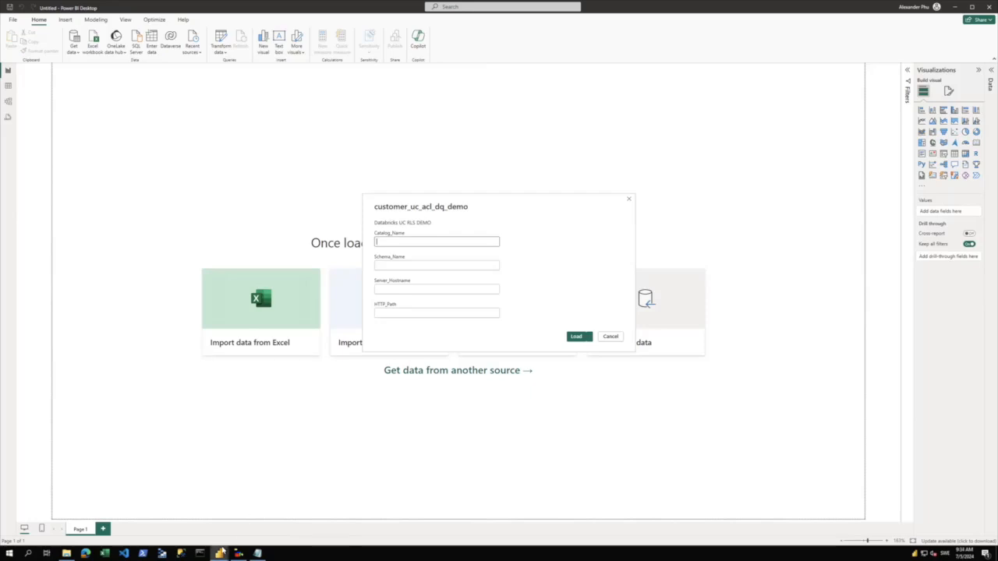
Expand the customers table fields, then save and publish the Unity Catalog RLS DEMO report.
{"action": "mouse_move", "coordinate": [221, 552]}
{"action": "left_click", "coordinate": [221, 528]}
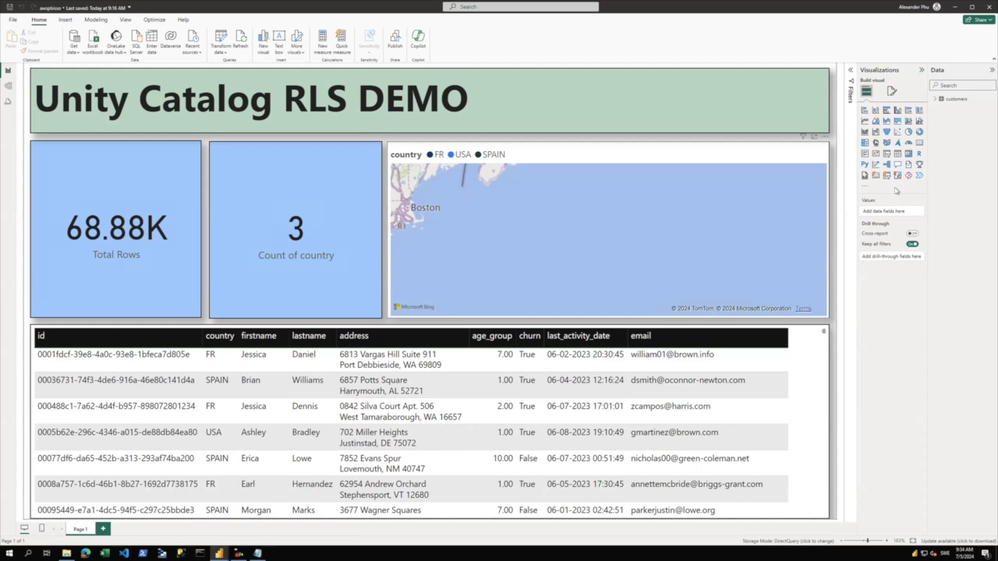
{"action": "left_click", "coordinate": [936, 99]}
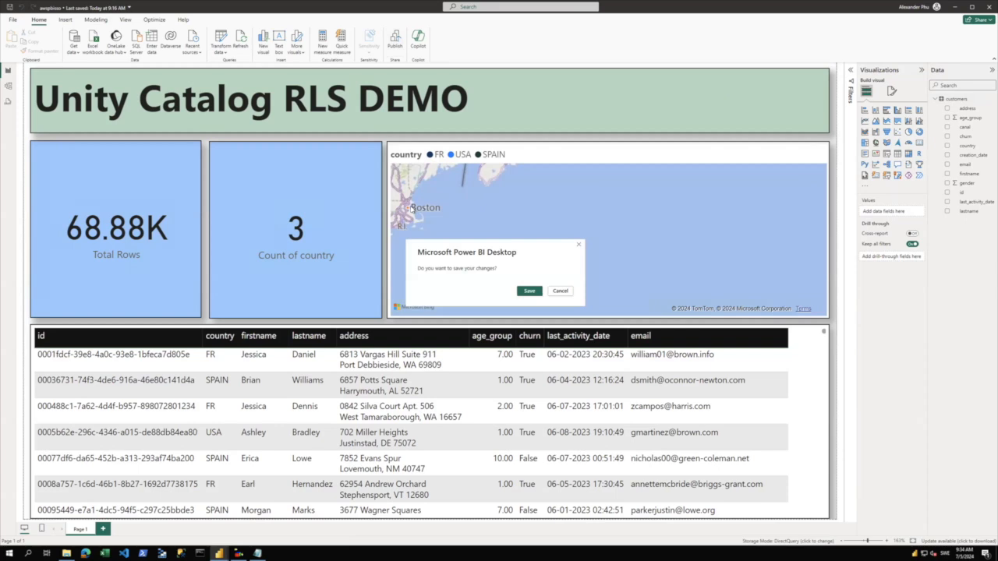
{"action": "left_click", "coordinate": [528, 292]}
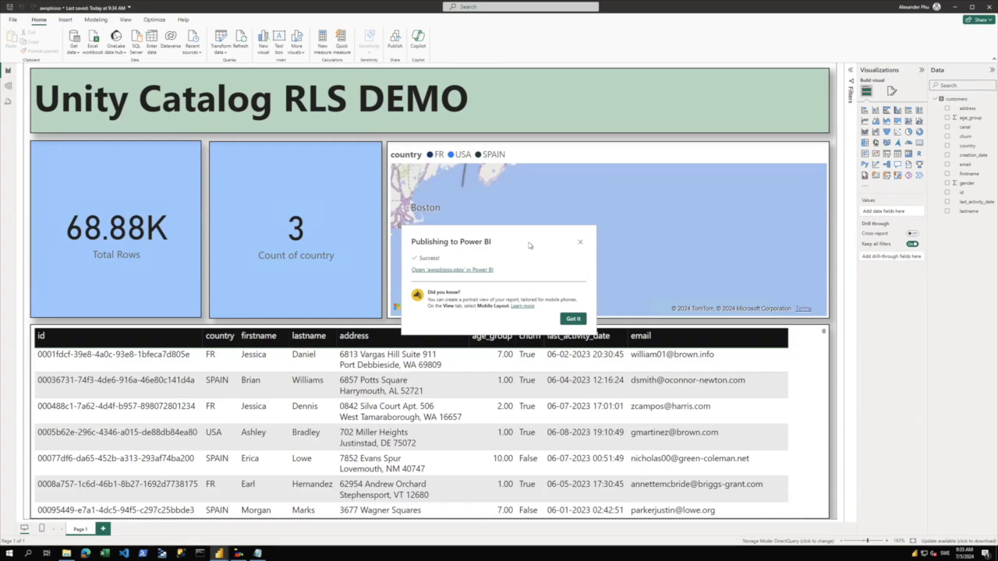
{"action": "key", "text": "ctrl+Left"}
{"action": "key", "text": "ctrl+Left"}
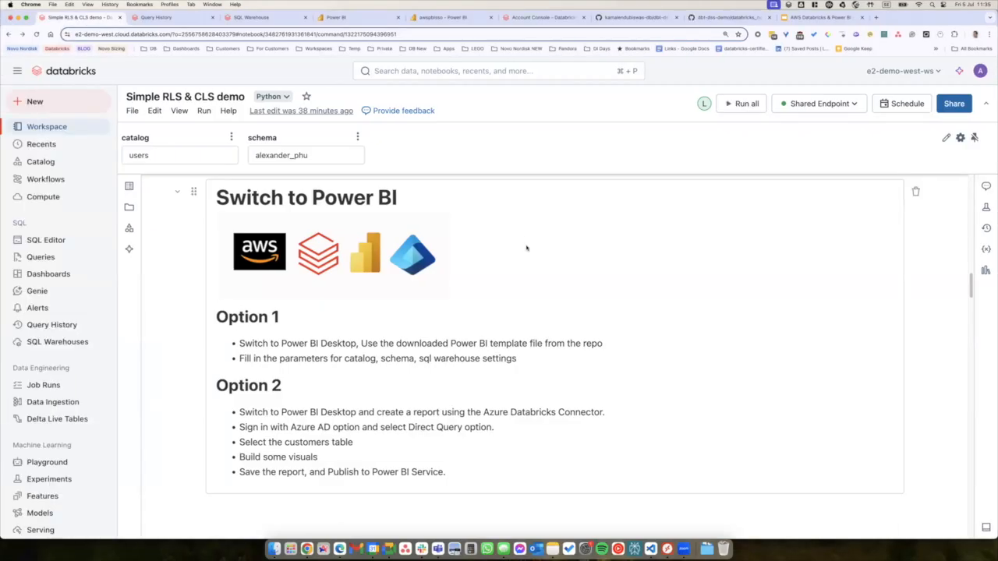
Verify the awspbisso Databricks credentials use OAuth2 with SSO, closing the dialog without changes.
{"action": "key", "text": "super+4"}
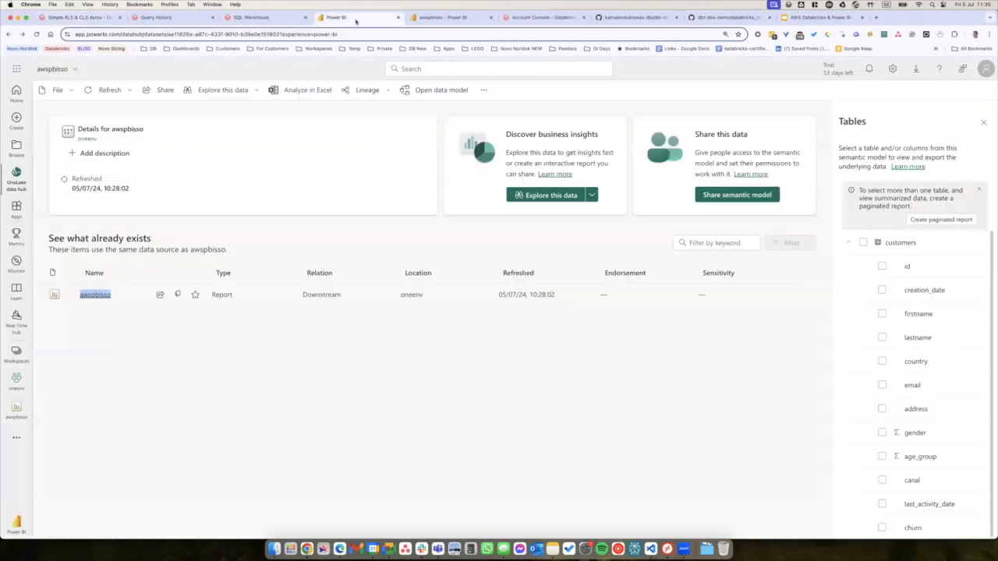
{"action": "left_click", "coordinate": [441, 412]}
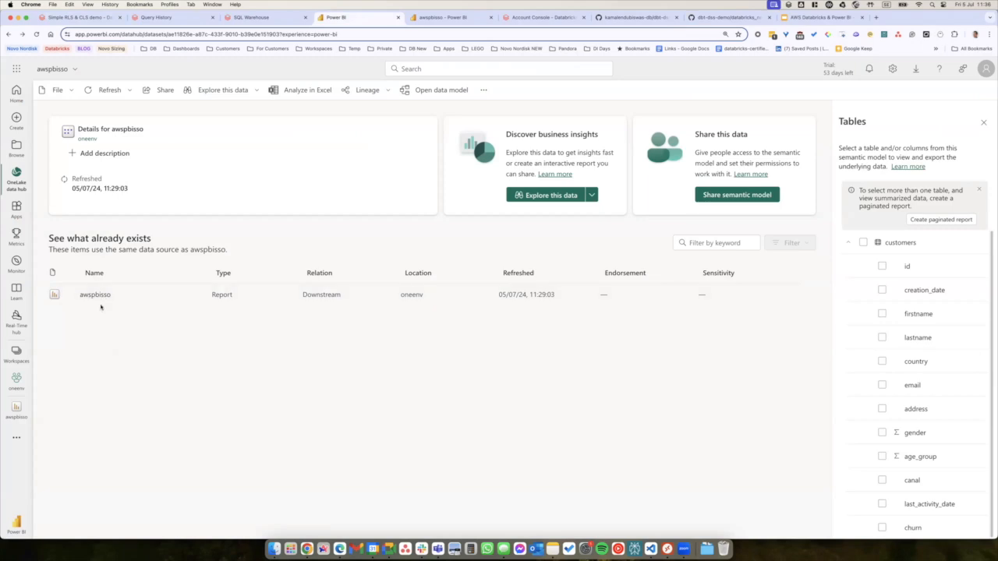
{"action": "left_click", "coordinate": [56, 90]}
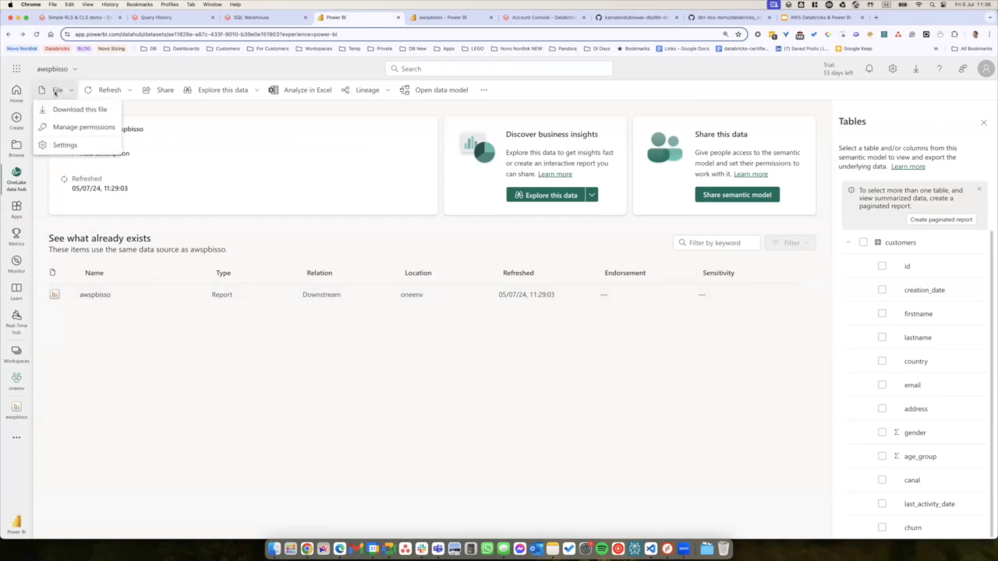
{"action": "left_click", "coordinate": [63, 145]}
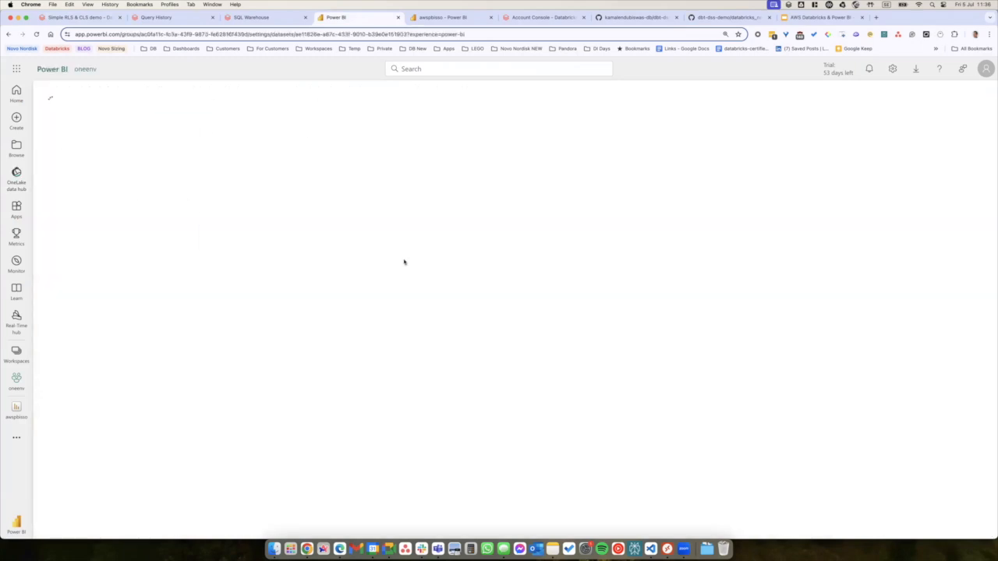
{"action": "left_click", "coordinate": [270, 337]}
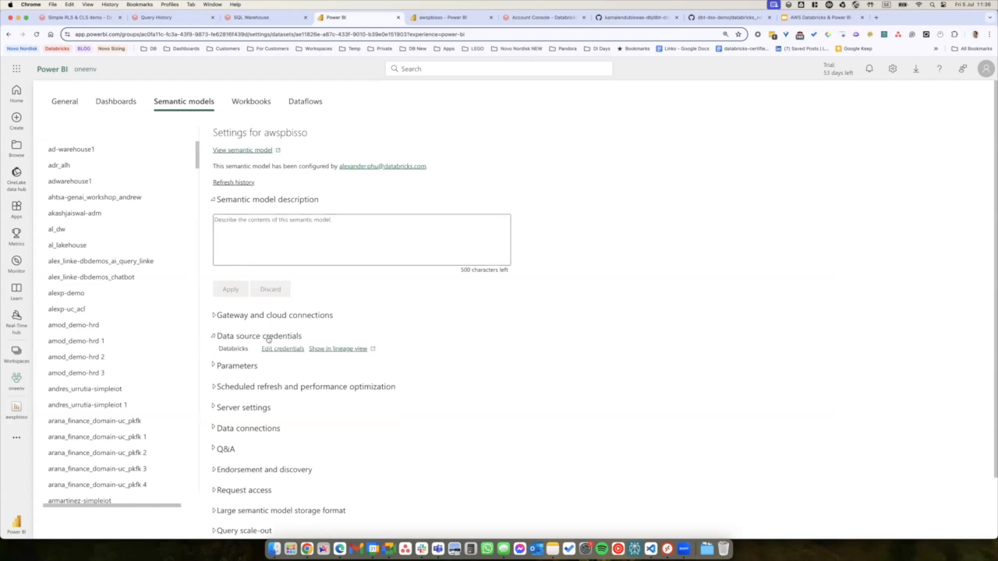
{"action": "left_click", "coordinate": [283, 350]}
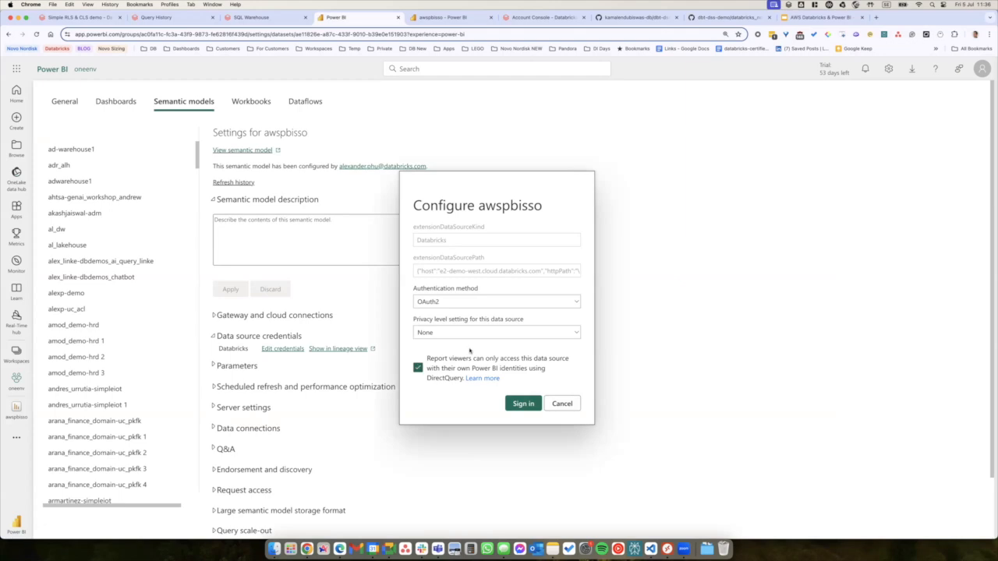
{"action": "left_click", "coordinate": [560, 404]}
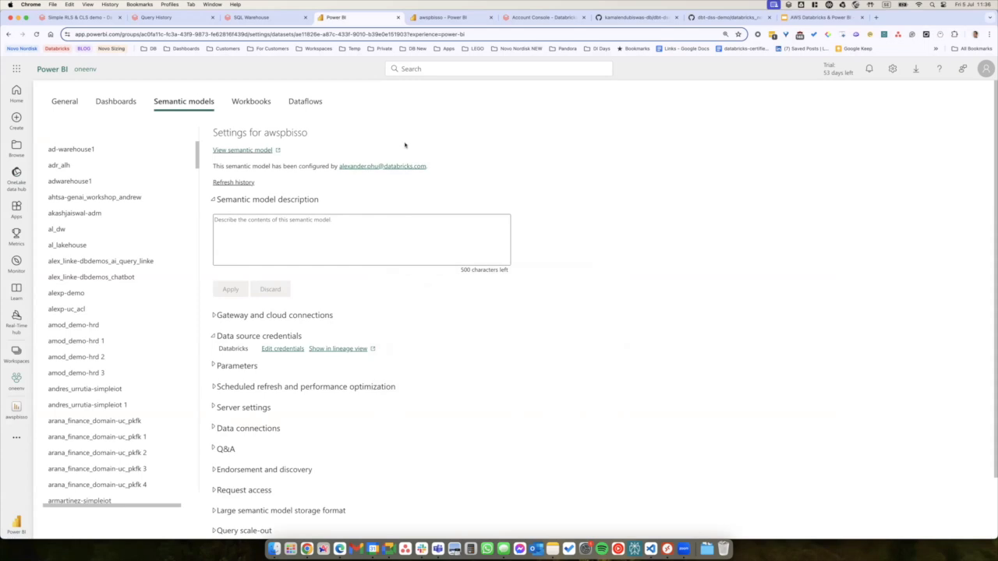
Go to the awspbisso report and reload it so the visuals requery the data.
{"action": "left_click", "coordinate": [421, 18]}
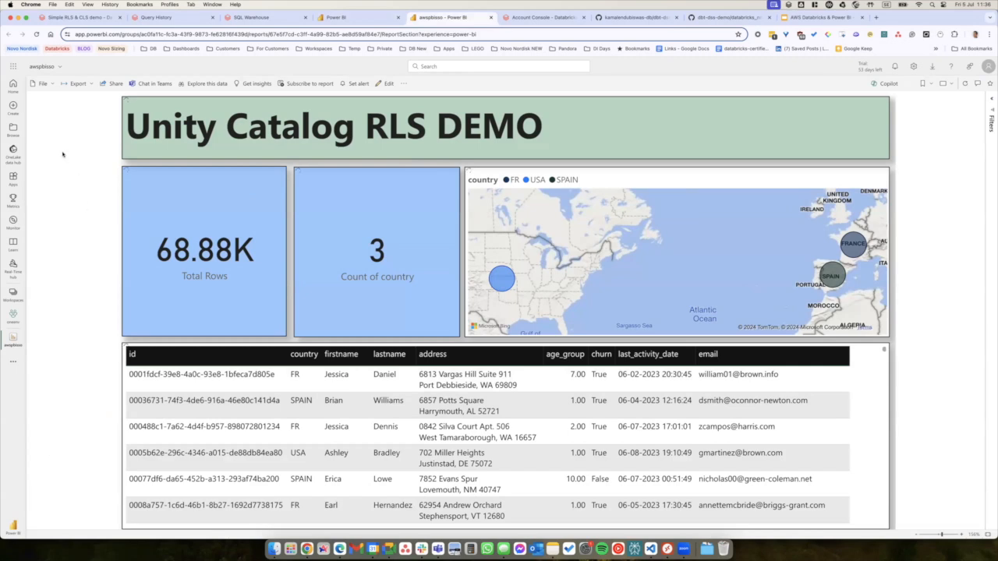
{"action": "left_click", "coordinate": [37, 34]}
Show Databricks Query History at 125% zoom, reached via SQL Warehouses, listing the Power BI queries.
{"action": "left_click", "coordinate": [180, 17]}
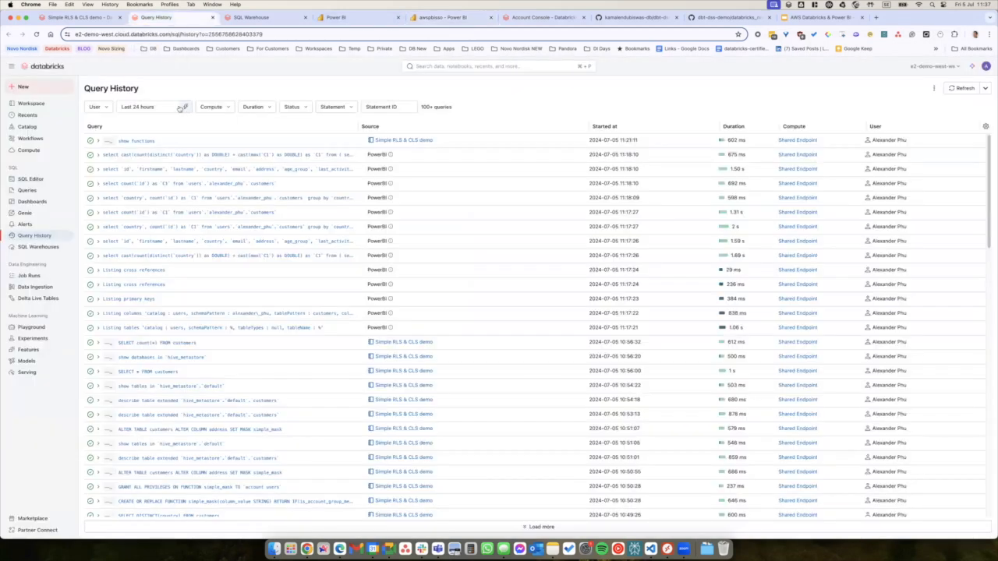
{"action": "key", "text": "super+equal"}
{"action": "key", "text": "super+equal"}
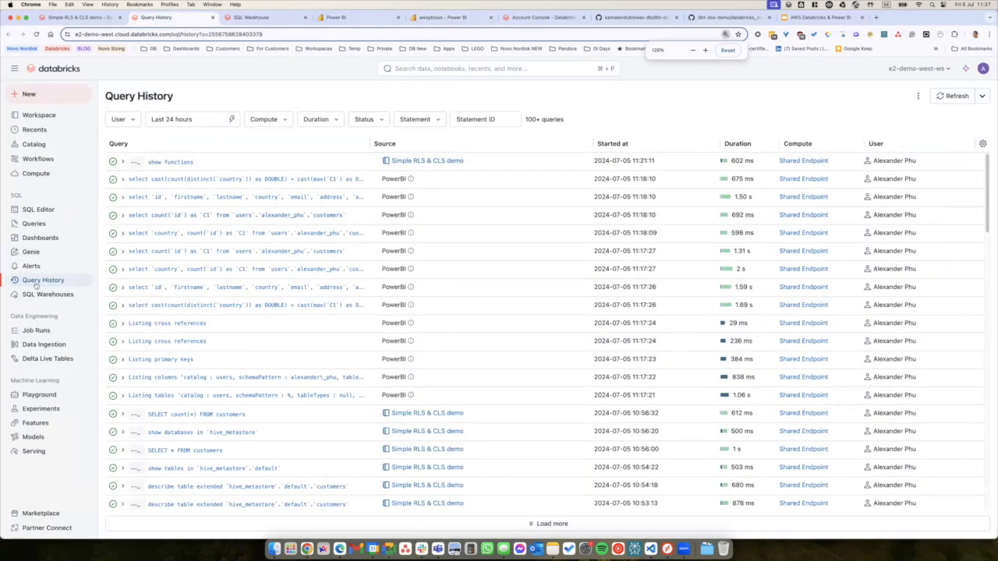
{"action": "left_click", "coordinate": [44, 297]}
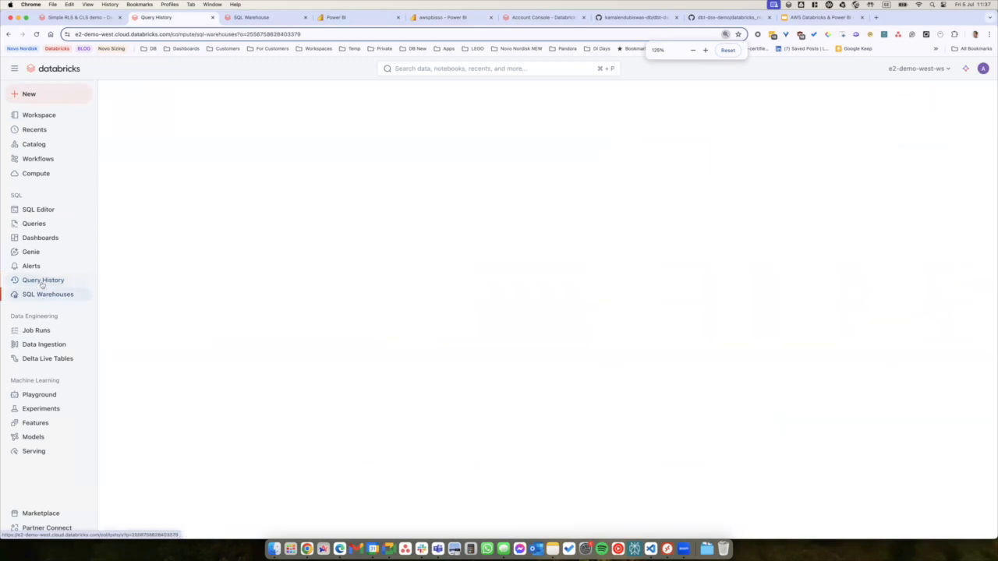
{"action": "left_click", "coordinate": [43, 281]}
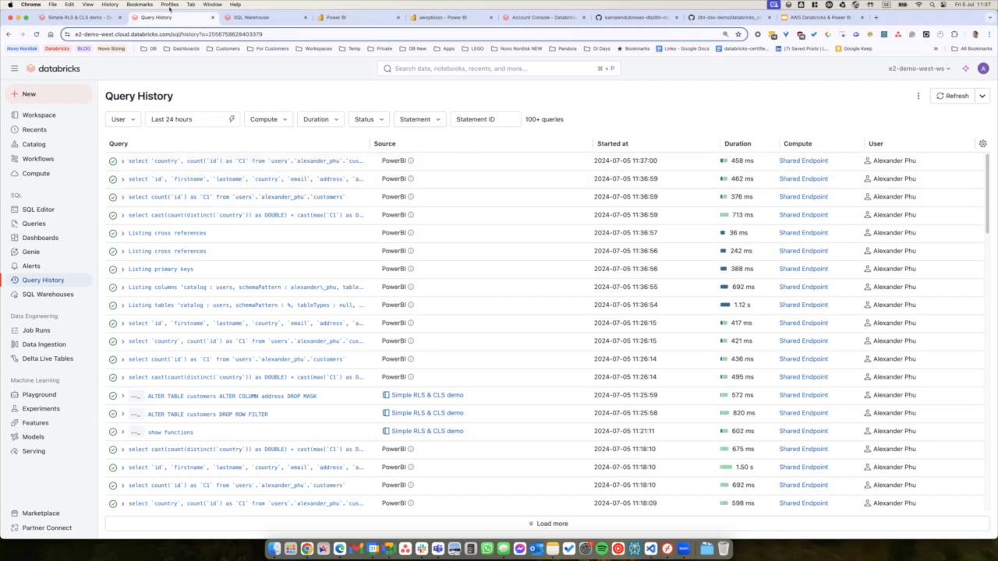
{"action": "left_click", "coordinate": [78, 17]}
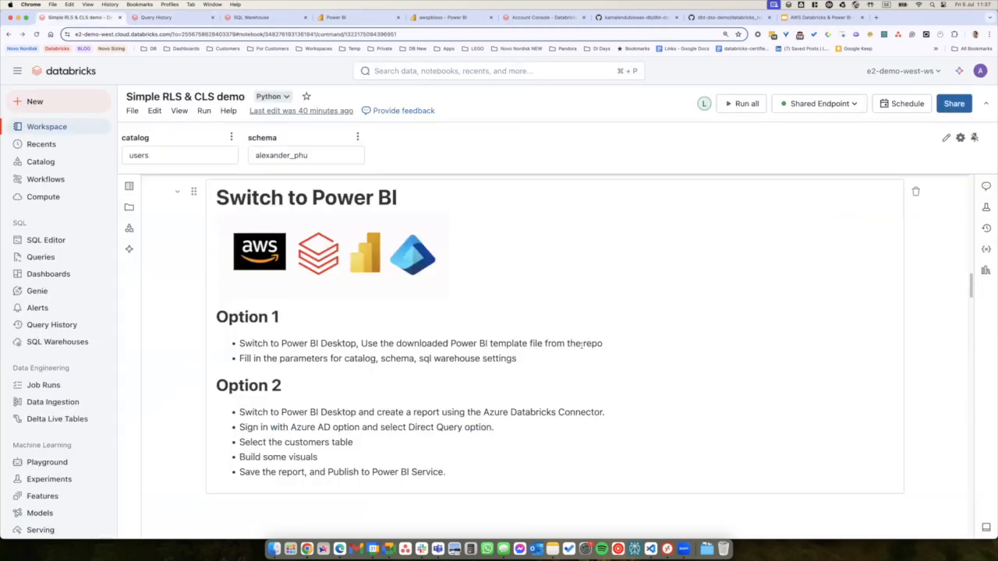
Re-run Verify Group Membership, showing true for ap_demo_fr and false for ap_demo_admin.
{"action": "scroll", "coordinate": [535, 350], "scroll_direction": "down", "scroll_amount": 5}
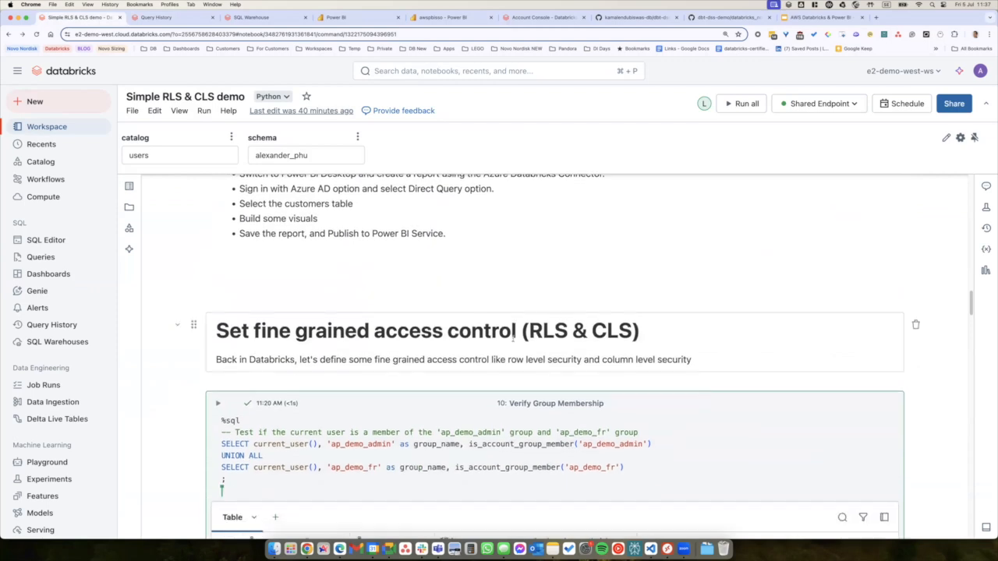
{"action": "scroll", "coordinate": [513, 340], "scroll_direction": "down", "scroll_amount": 1}
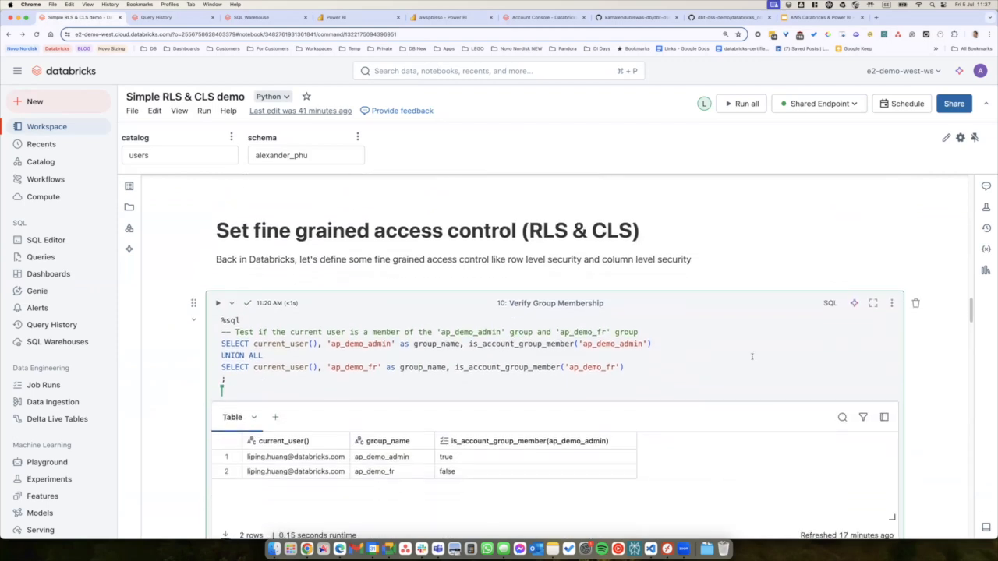
{"action": "scroll", "coordinate": [440, 329], "scroll_direction": "down", "scroll_amount": 1}
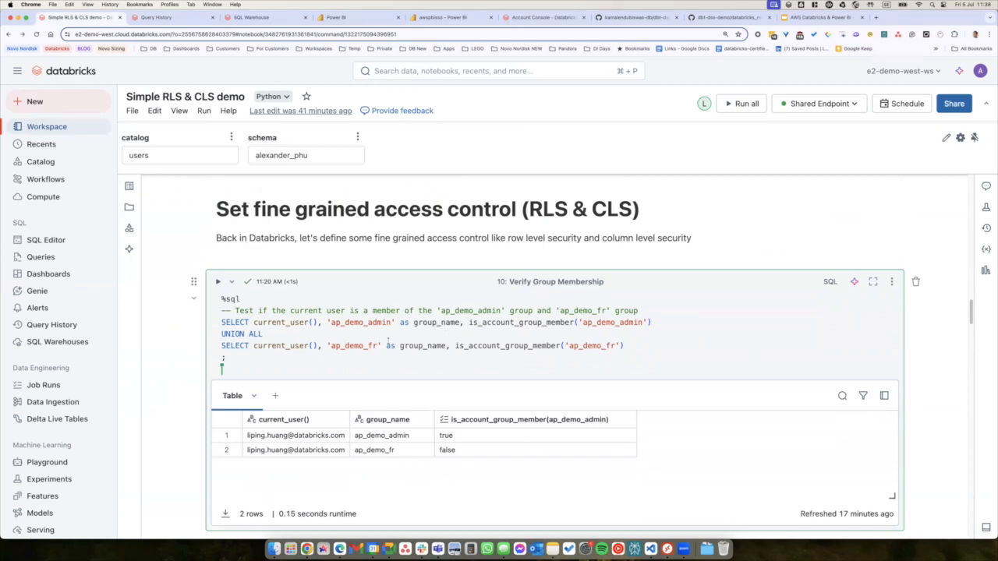
{"action": "left_click", "coordinate": [386, 345]}
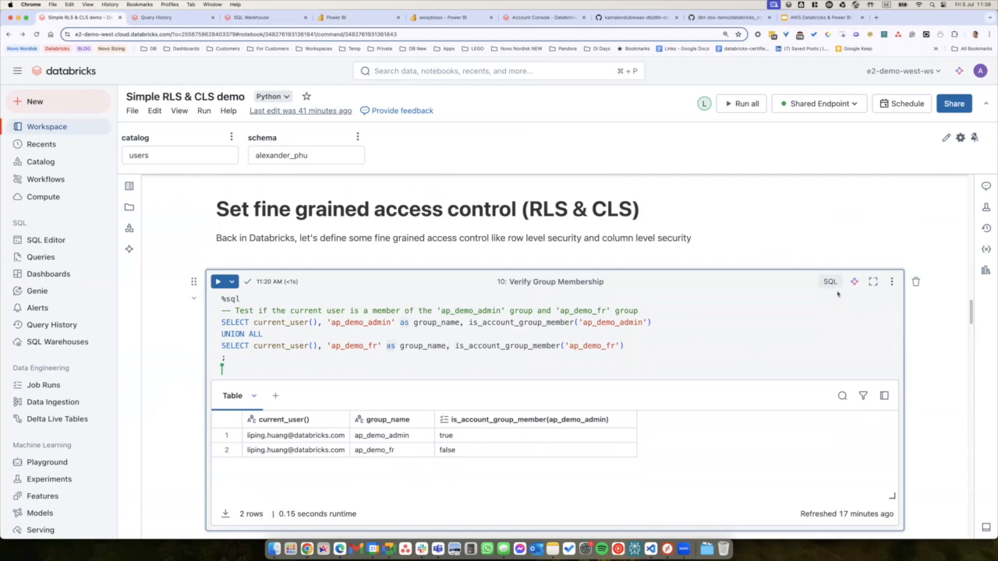
{"action": "key", "text": "ctrl+Return"}
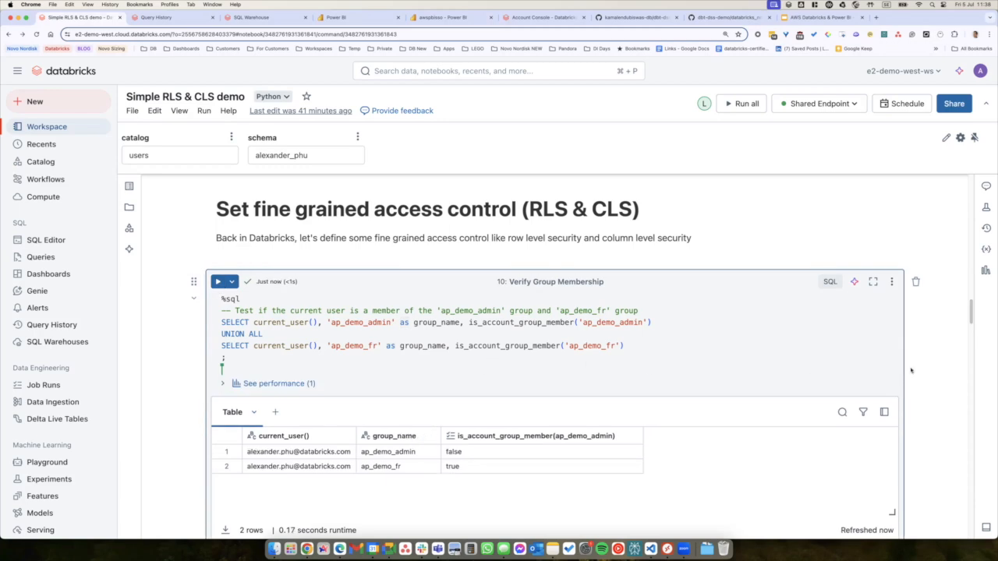
{"action": "scroll", "coordinate": [911, 370], "scroll_direction": "down", "scroll_amount": 1}
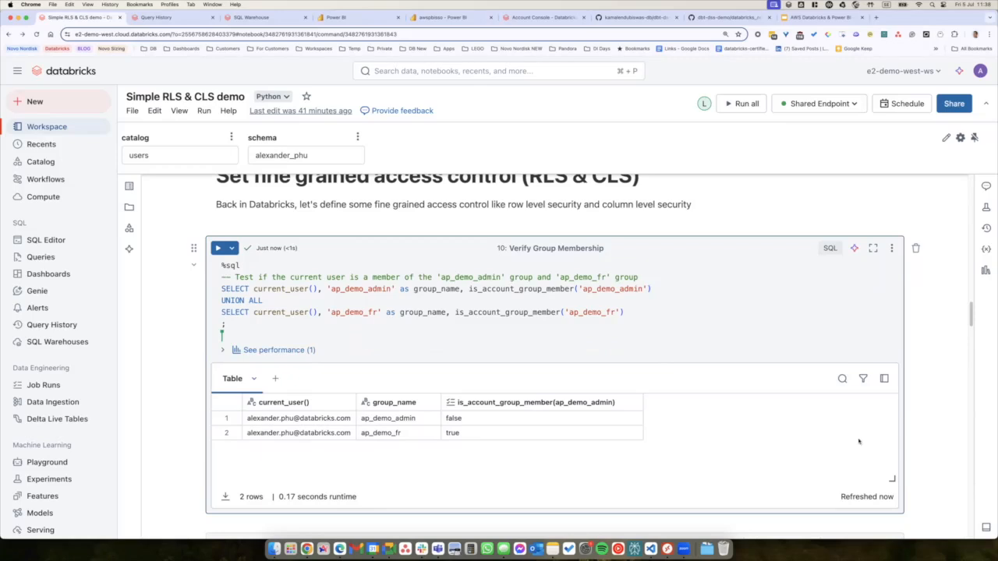
{"action": "scroll", "coordinate": [858, 441], "scroll_direction": "down", "scroll_amount": 7}
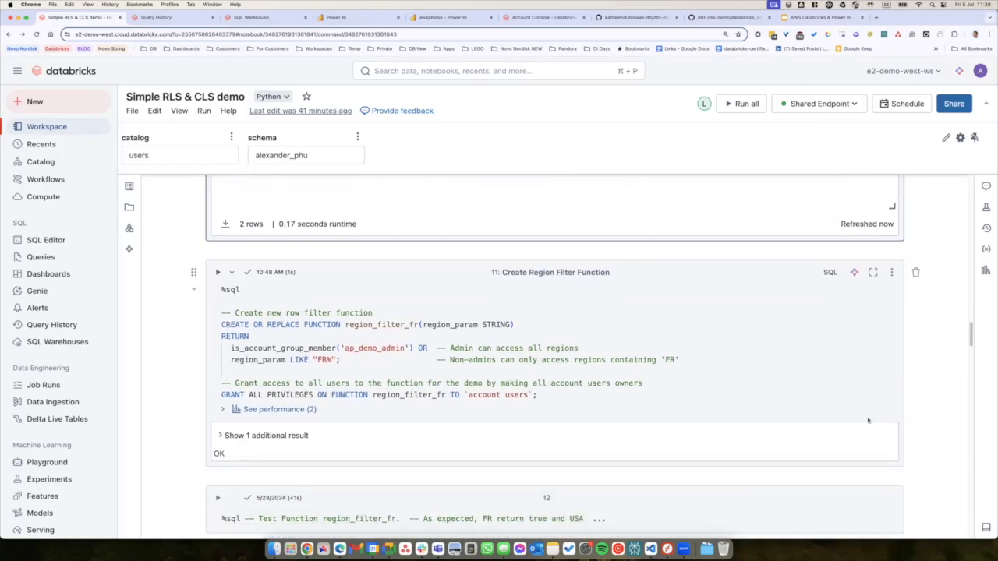
{"action": "scroll", "coordinate": [873, 415], "scroll_direction": "down", "scroll_amount": 1}
{"action": "scroll", "coordinate": [887, 400], "scroll_direction": "down", "scroll_amount": 1}
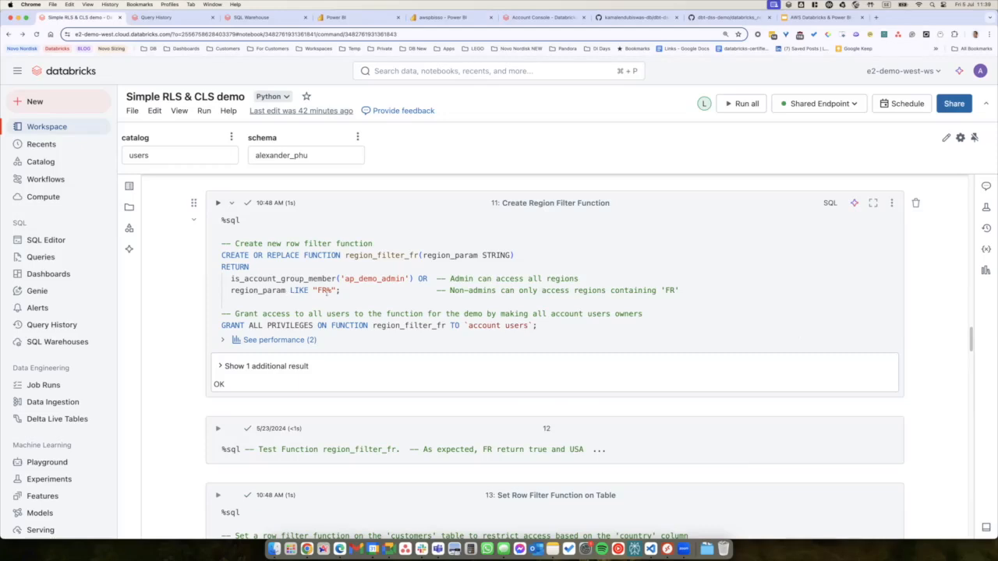
{"action": "double_click", "coordinate": [320, 290]}
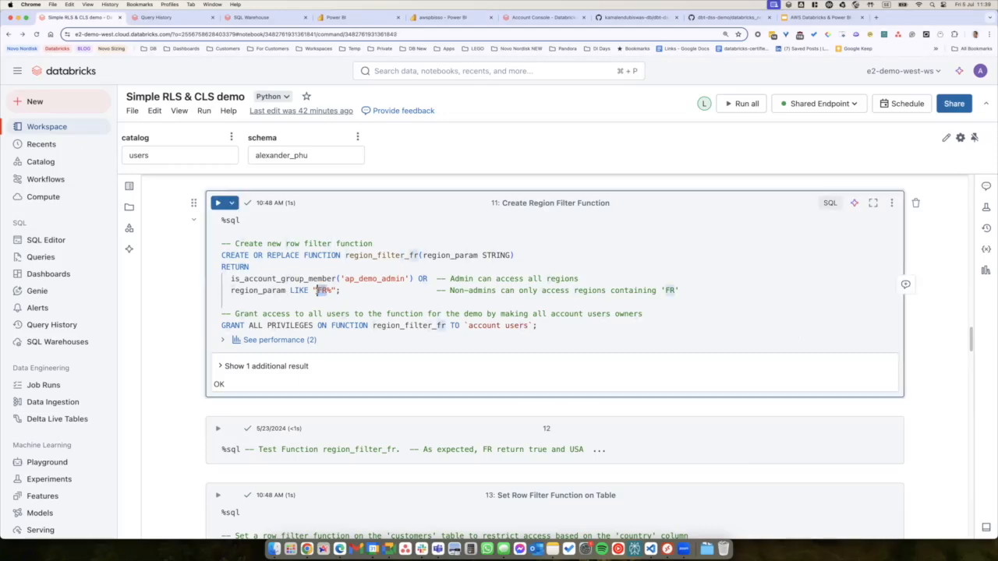
{"action": "left_click", "coordinate": [611, 313]}
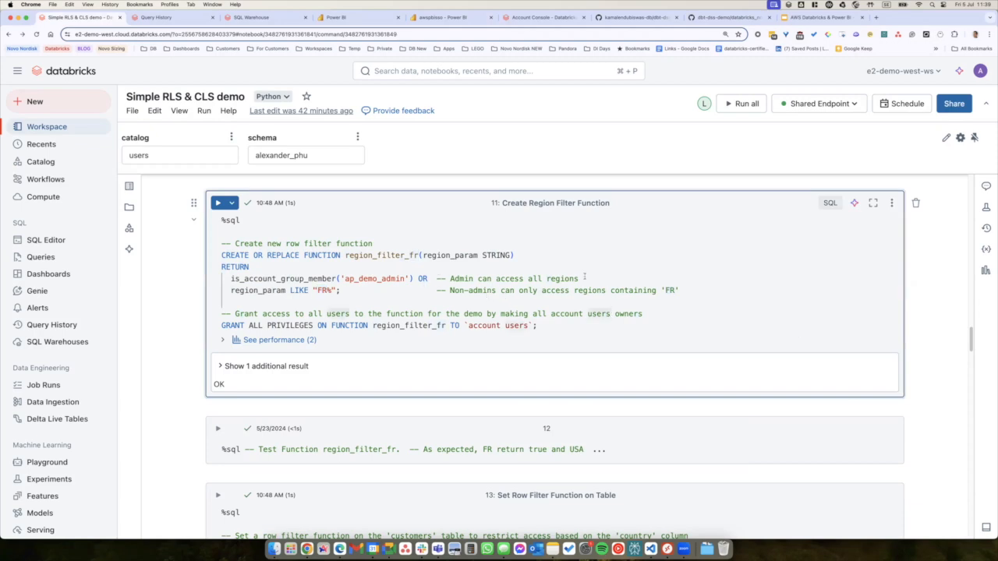
{"action": "left_click", "coordinate": [555, 325]}
{"action": "scroll", "coordinate": [611, 322], "scroll_direction": "down", "scroll_amount": 8}
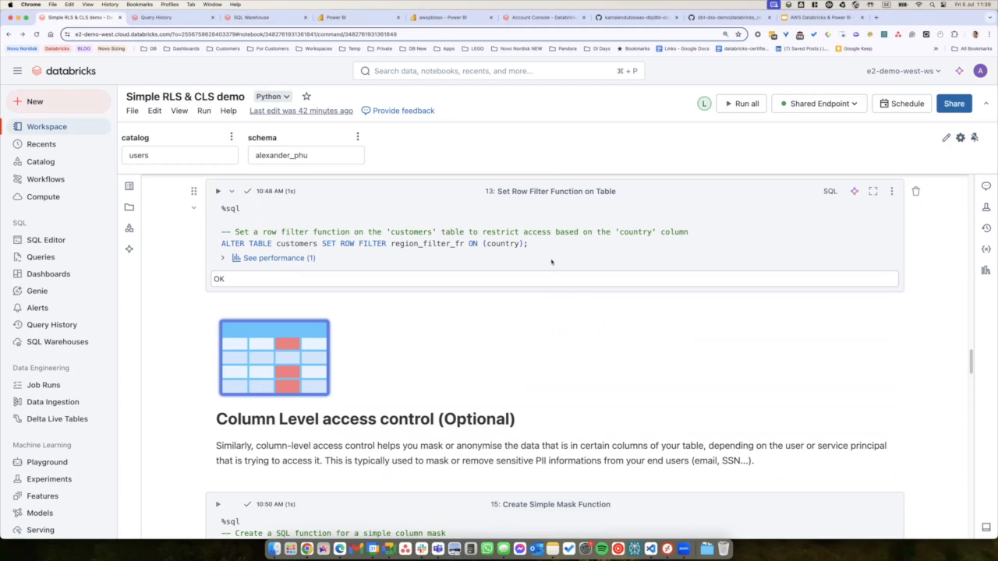
{"action": "double_click", "coordinate": [291, 244]}
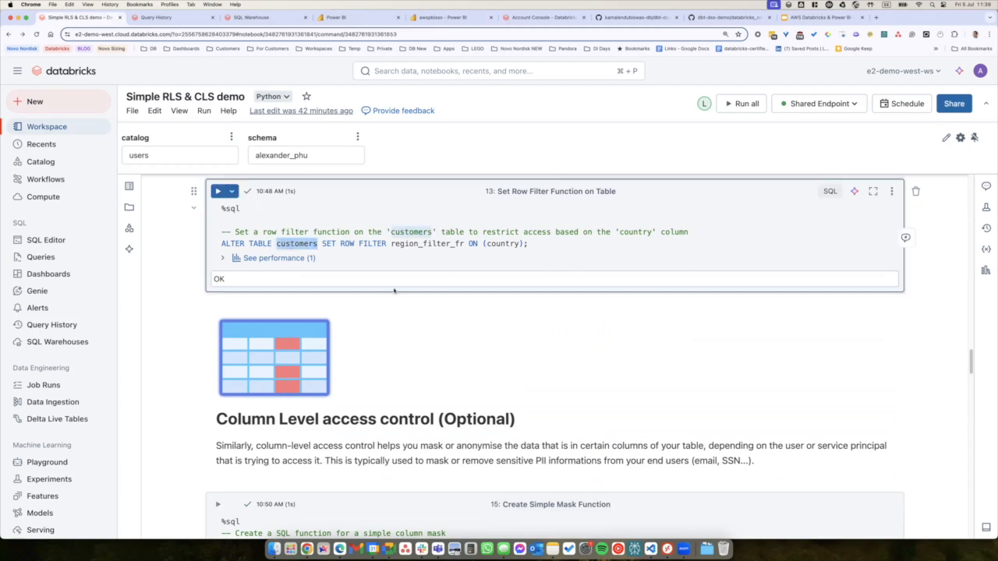
{"action": "double_click", "coordinate": [502, 243]}
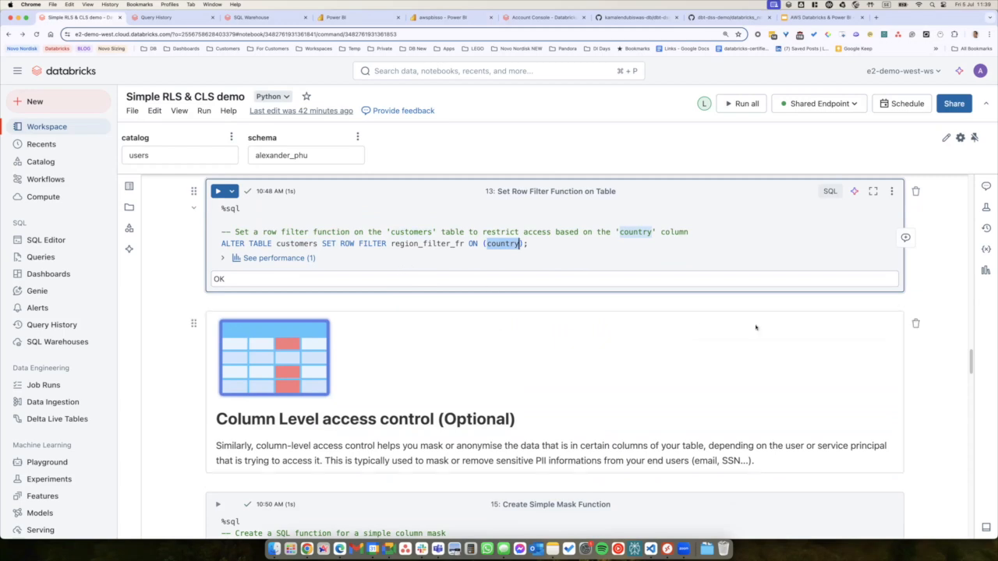
{"action": "scroll", "coordinate": [866, 336], "scroll_direction": "down", "scroll_amount": 4}
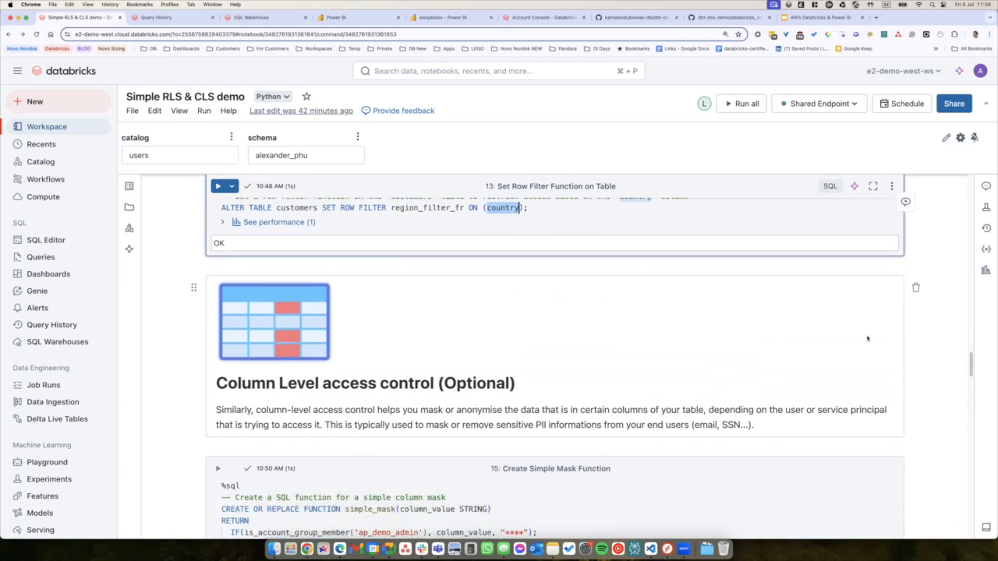
Point out the simple_mask function and its **** replacement, then run the Verify Group Membership cell.
{"action": "scroll", "coordinate": [866, 338], "scroll_direction": "down", "scroll_amount": 2}
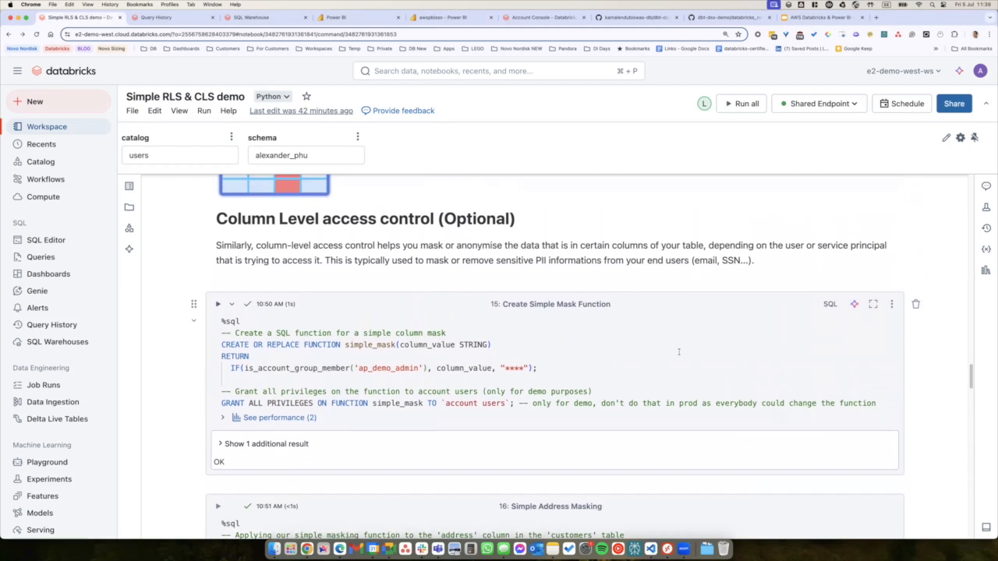
{"action": "scroll", "coordinate": [634, 360], "scroll_direction": "down", "scroll_amount": 1}
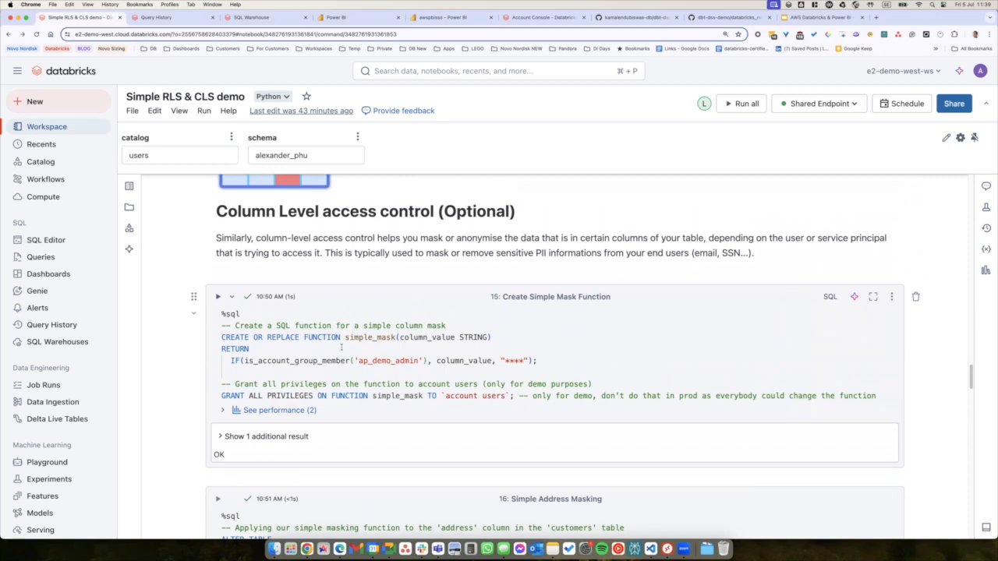
{"action": "double_click", "coordinate": [371, 337]}
{"action": "double_click", "coordinate": [514, 360]}
{"action": "scroll", "coordinate": [500, 343], "scroll_direction": "down", "scroll_amount": 1}
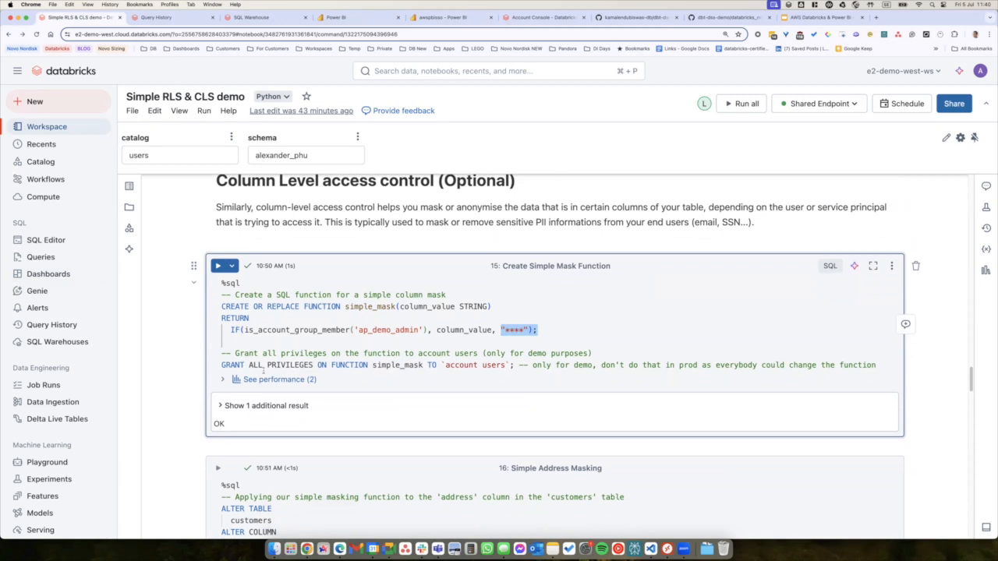
{"action": "scroll", "coordinate": [912, 392], "scroll_direction": "down", "scroll_amount": 5}
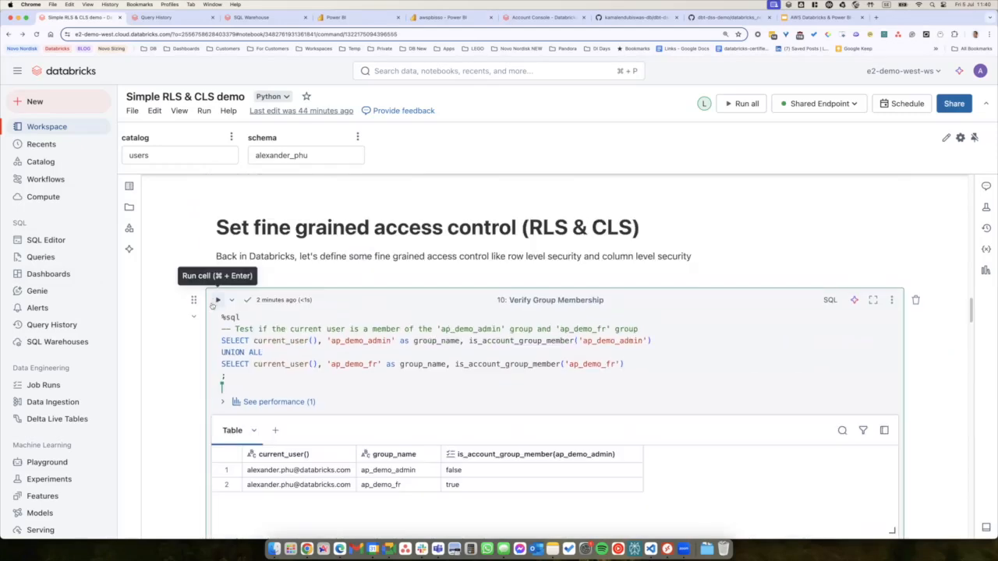
{"action": "left_click", "coordinate": [216, 298]}
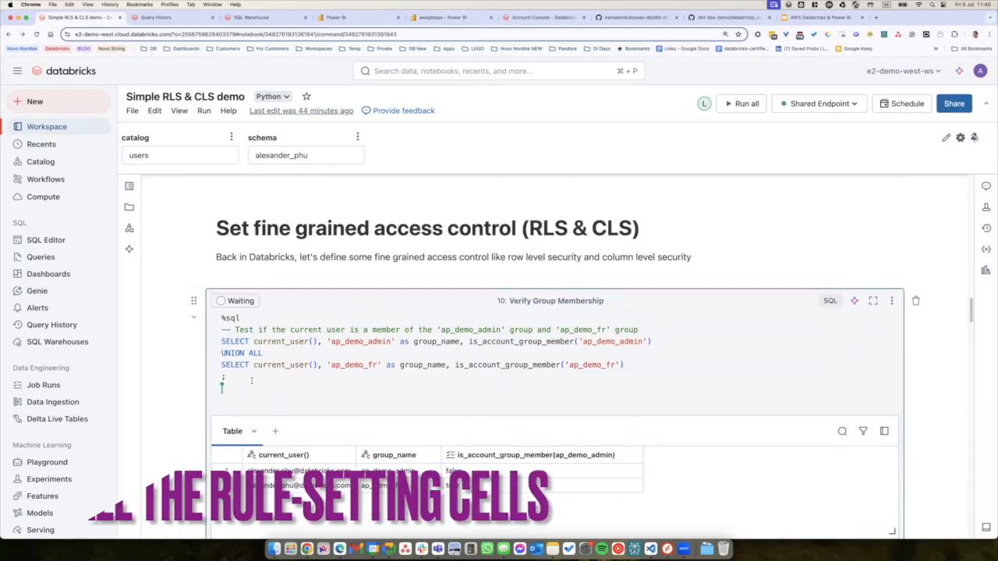
Re-run the region filter function and its test, then apply the row filter to customers.
{"action": "scroll", "coordinate": [229, 418], "scroll_direction": "down", "scroll_amount": 3}
{"action": "left_click", "coordinate": [222, 410]}
{"action": "scroll", "coordinate": [226, 414], "scroll_direction": "down", "scroll_amount": 3}
{"action": "scroll", "coordinate": [218, 452], "scroll_direction": "down", "scroll_amount": 2}
{"action": "left_click", "coordinate": [218, 454]}
{"action": "scroll", "coordinate": [218, 405], "scroll_direction": "down", "scroll_amount": 3}
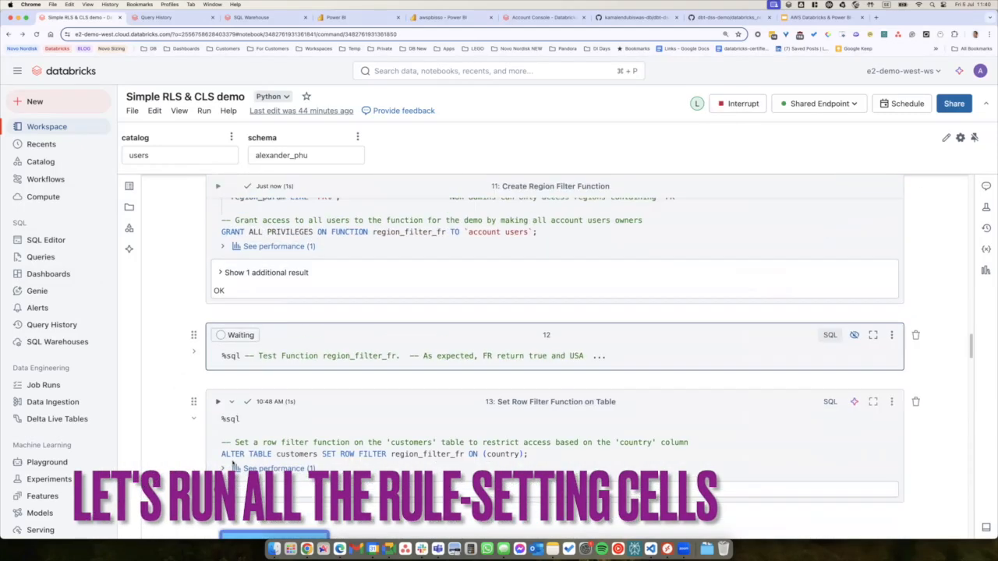
{"action": "left_click", "coordinate": [218, 367]}
Recreate simple_mask, apply it to the address column, and run the customers query.
{"action": "scroll", "coordinate": [215, 312], "scroll_direction": "down", "scroll_amount": 5}
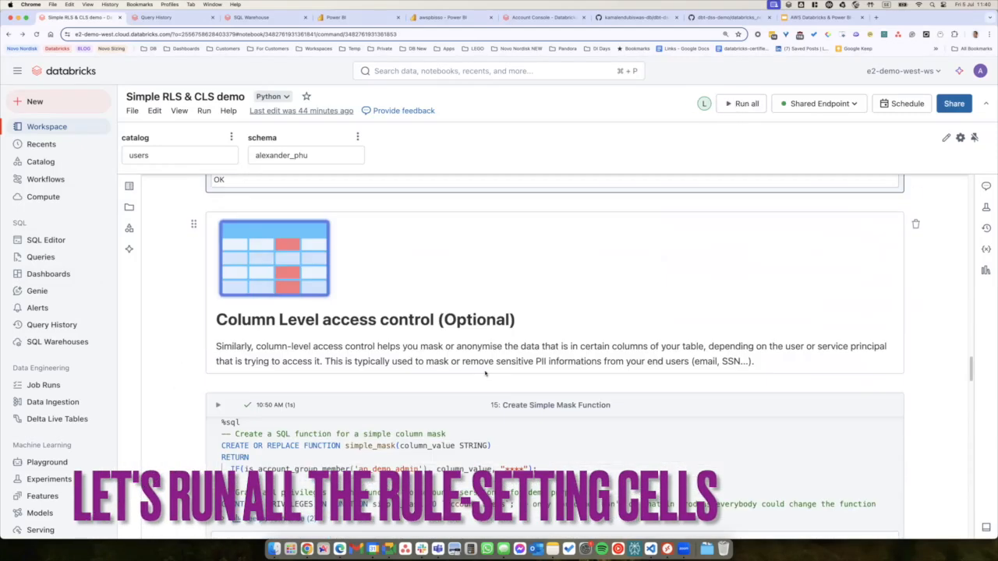
{"action": "left_click", "coordinate": [218, 273]}
{"action": "scroll", "coordinate": [218, 312], "scroll_direction": "down", "scroll_amount": 3}
{"action": "left_click", "coordinate": [217, 250]}
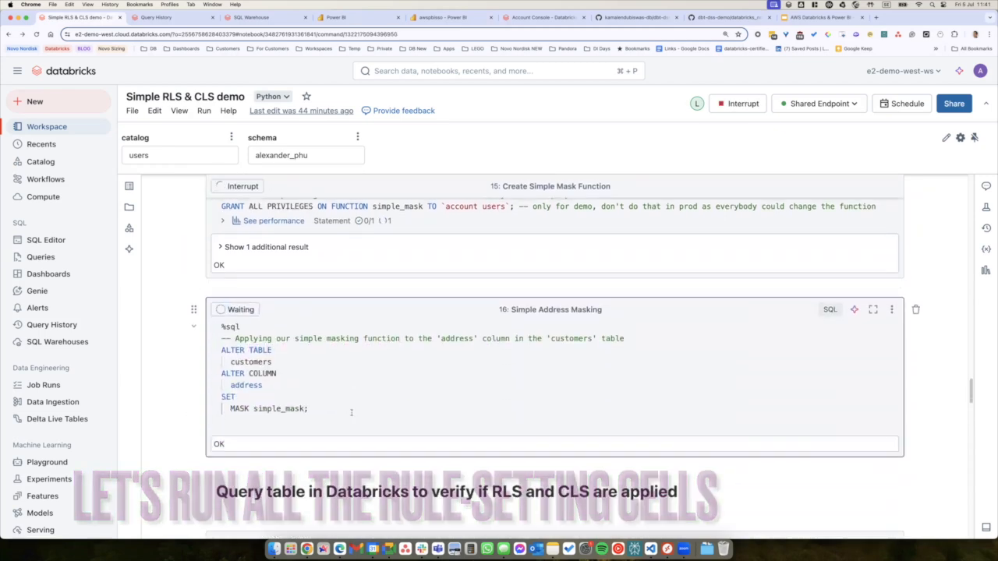
{"action": "scroll", "coordinate": [218, 312], "scroll_direction": "down", "scroll_amount": 2}
{"action": "left_click", "coordinate": [219, 367]}
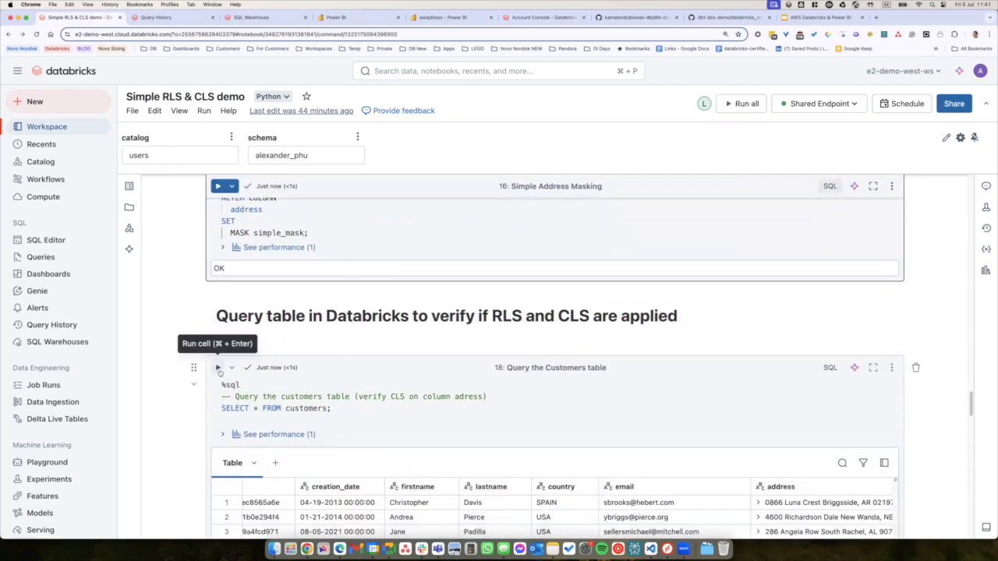
Re-run cell 18's customers query and scroll the results to check FR-only rows with **** addresses.
{"action": "left_click", "coordinate": [218, 368]}
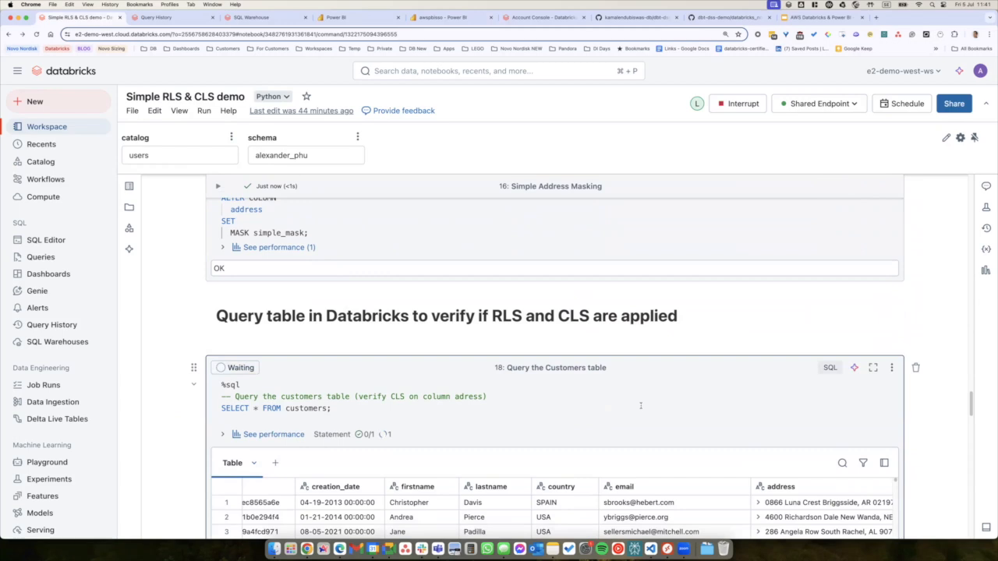
{"action": "scroll", "coordinate": [641, 405], "scroll_direction": "down", "scroll_amount": 5}
{"action": "scroll", "coordinate": [503, 408], "scroll_direction": "down", "scroll_amount": 2}
{"action": "scroll", "coordinate": [870, 369], "scroll_direction": "down", "scroll_amount": 1}
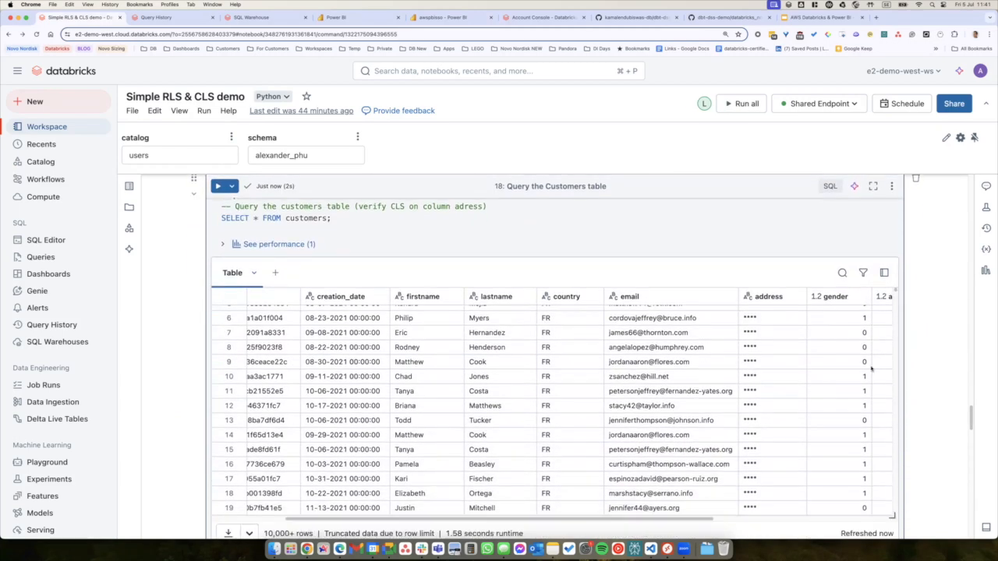
{"action": "left_click_drag", "start_coordinate": [689, 518], "coordinate": [602, 517]}
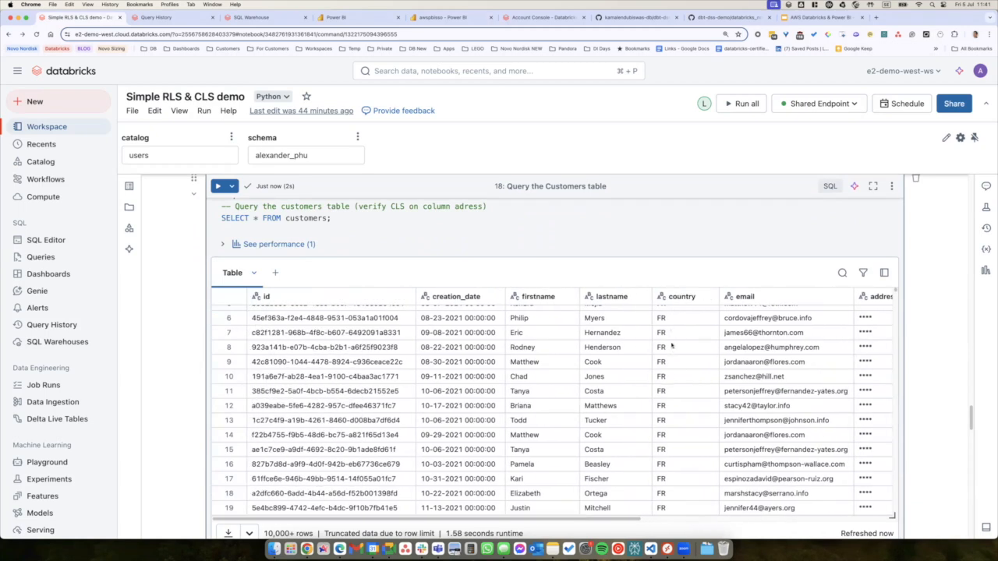
{"action": "scroll", "coordinate": [671, 366], "scroll_direction": "down", "scroll_amount": 1}
Rerun the customers row count query in cell 19, which now returns 23119.
{"action": "scroll", "coordinate": [671, 366], "scroll_direction": "right", "scroll_amount": 3}
{"action": "scroll", "coordinate": [694, 297], "scroll_direction": "down", "scroll_amount": 2}
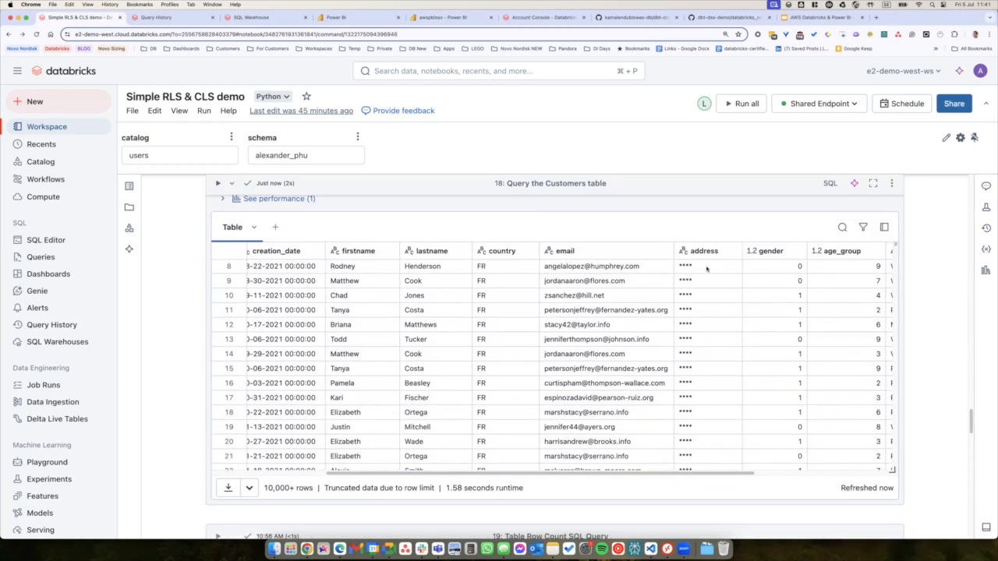
{"action": "scroll", "coordinate": [927, 412], "scroll_direction": "down", "scroll_amount": 1}
{"action": "scroll", "coordinate": [927, 412], "scroll_direction": "down", "scroll_amount": 5}
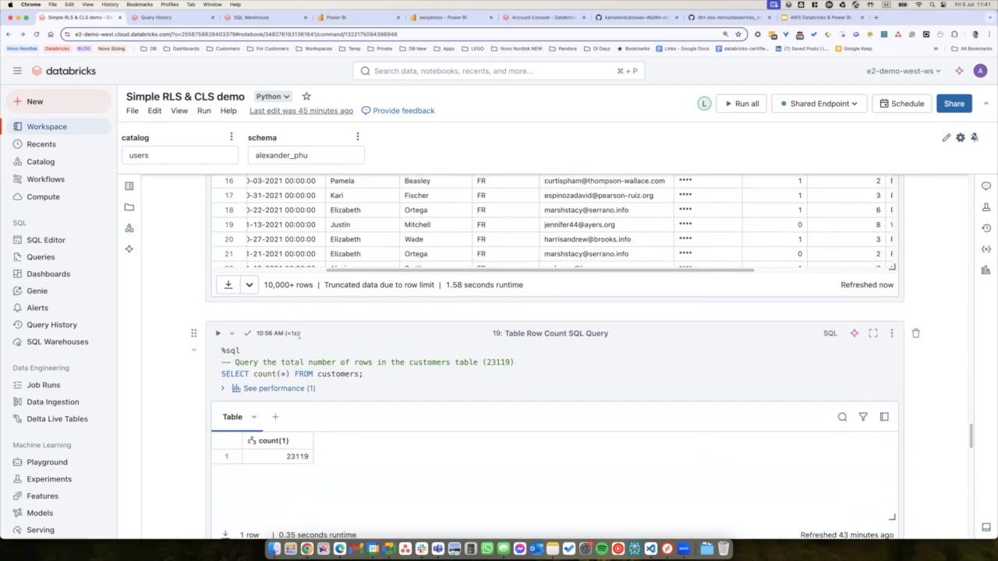
{"action": "left_click", "coordinate": [217, 333]}
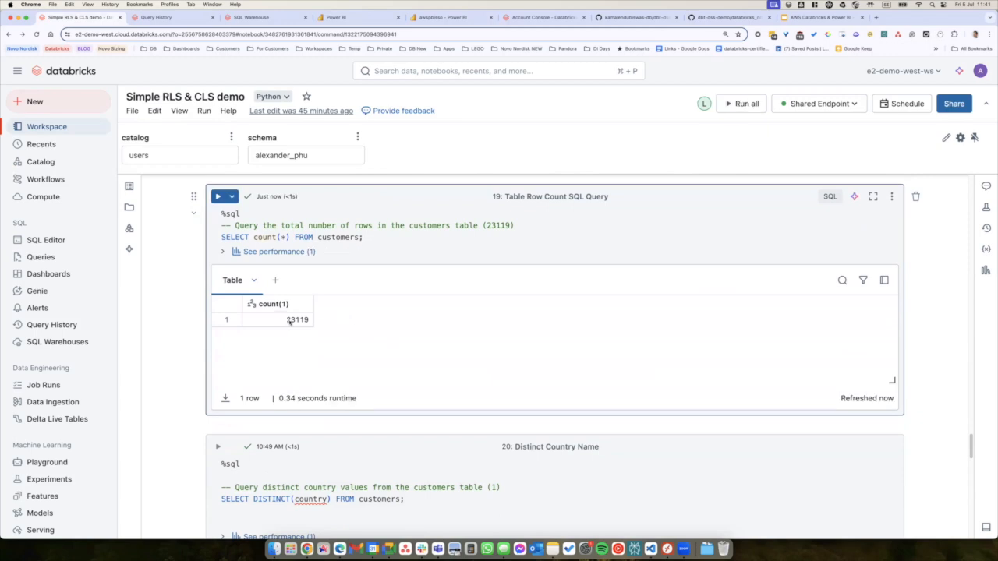
Rerun the distinct country query in cell 20, which now returns only FR.
{"action": "scroll", "coordinate": [936, 346], "scroll_direction": "down", "scroll_amount": 2}
{"action": "scroll", "coordinate": [936, 346], "scroll_direction": "down", "scroll_amount": 3}
{"action": "left_click", "coordinate": [218, 316]}
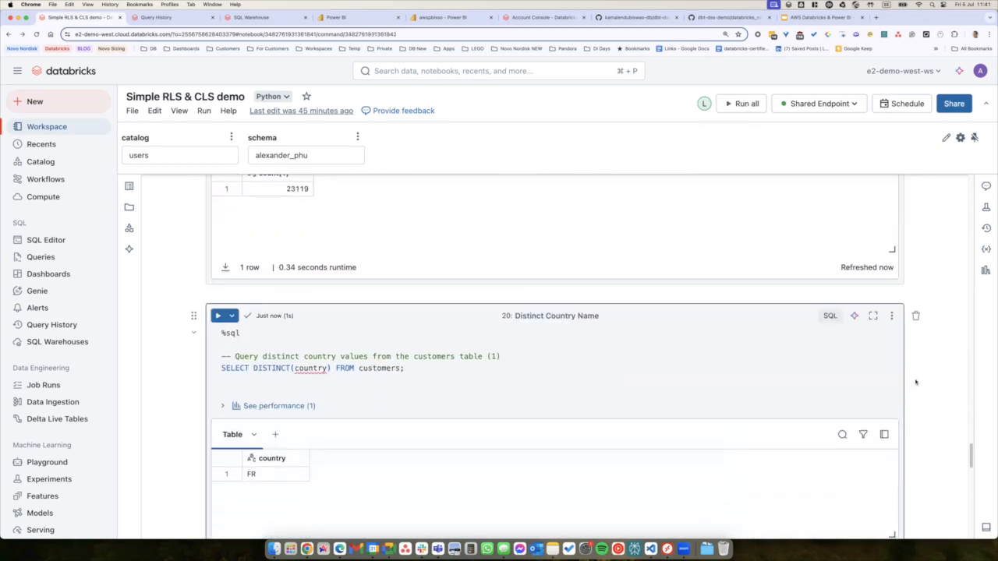
{"action": "scroll", "coordinate": [915, 382], "scroll_direction": "down", "scroll_amount": 2}
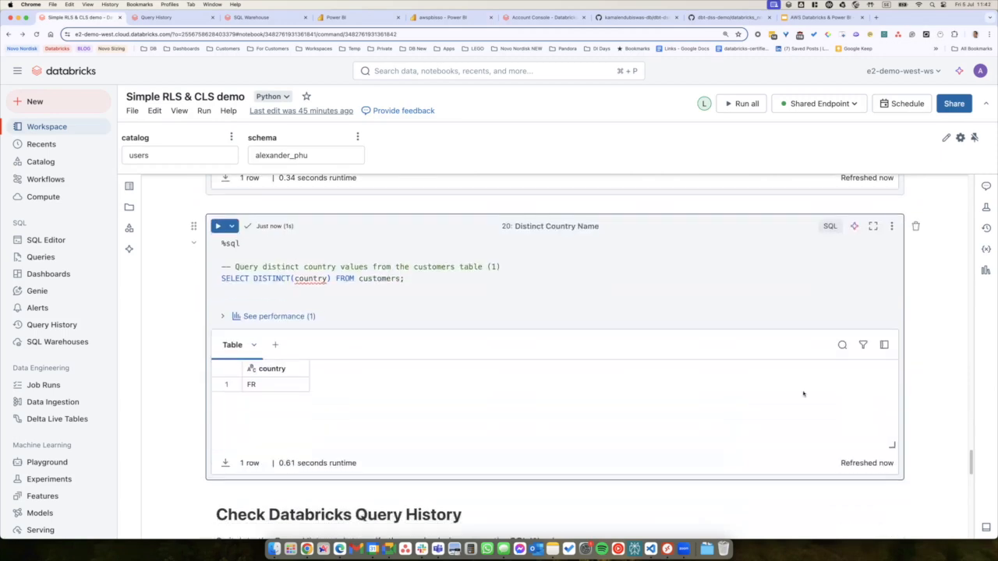
{"action": "scroll", "coordinate": [816, 378], "scroll_direction": "down", "scroll_amount": 3}
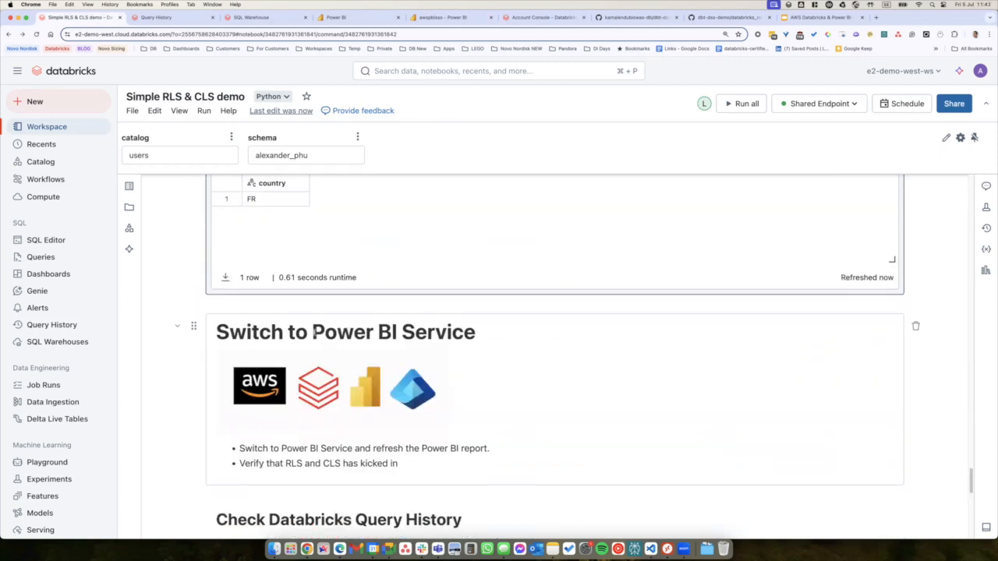
Reload the Unity Catalog RLS DEMO report in Power BI to show 23.12K rows, one country, and masked addresses.
{"action": "left_click", "coordinate": [441, 19]}
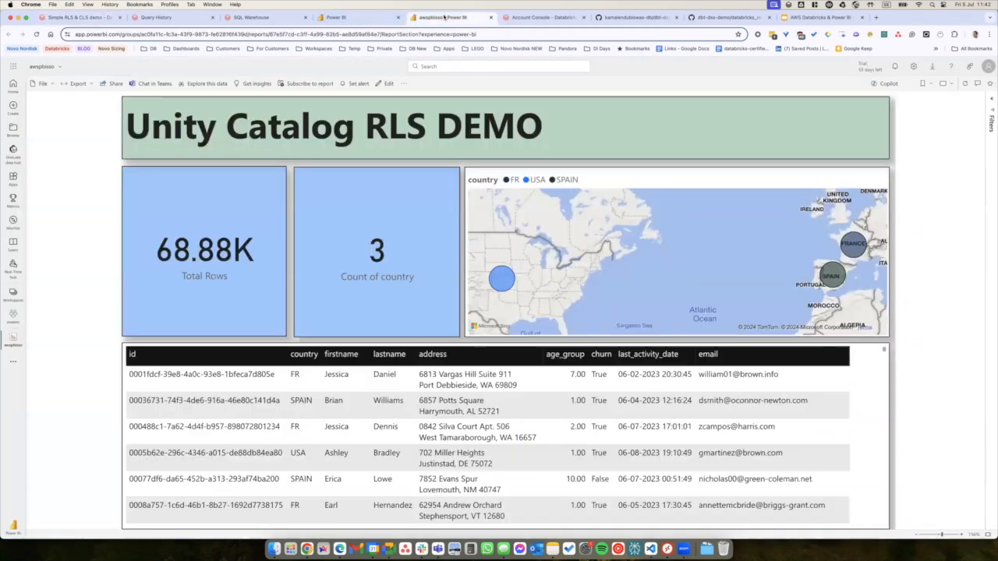
{"action": "left_click", "coordinate": [35, 35]}
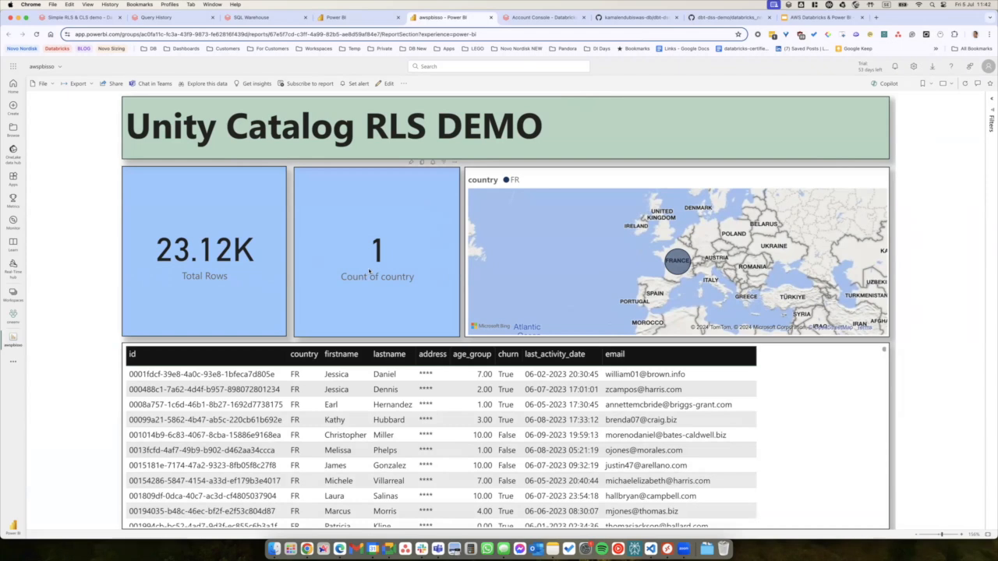
Refresh Query History and open the latest PowerBI query, which shows 23,119 rows read, then return to the notebook.
{"action": "left_click", "coordinate": [184, 17]}
{"action": "left_click", "coordinate": [37, 34]}
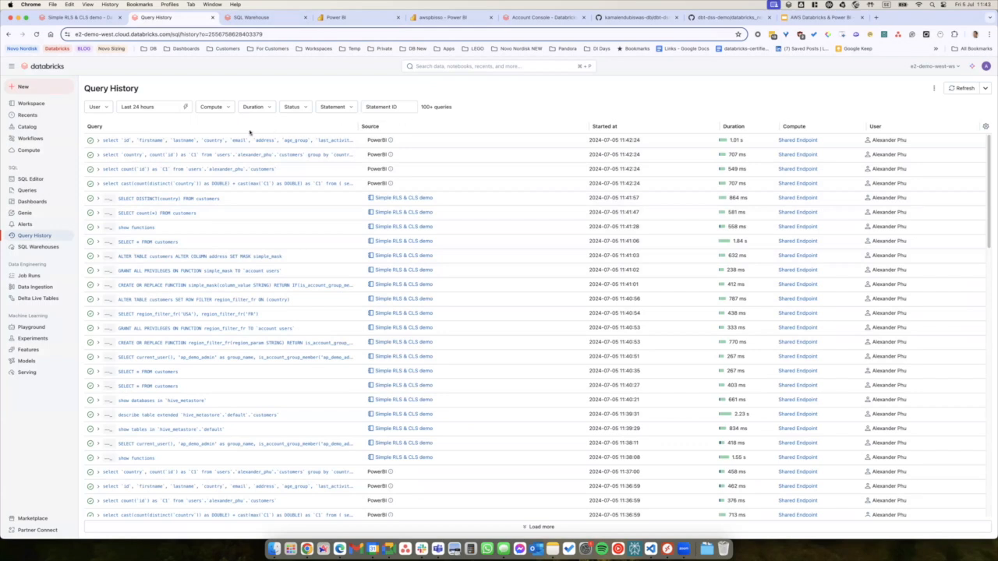
{"action": "left_click", "coordinate": [242, 141]}
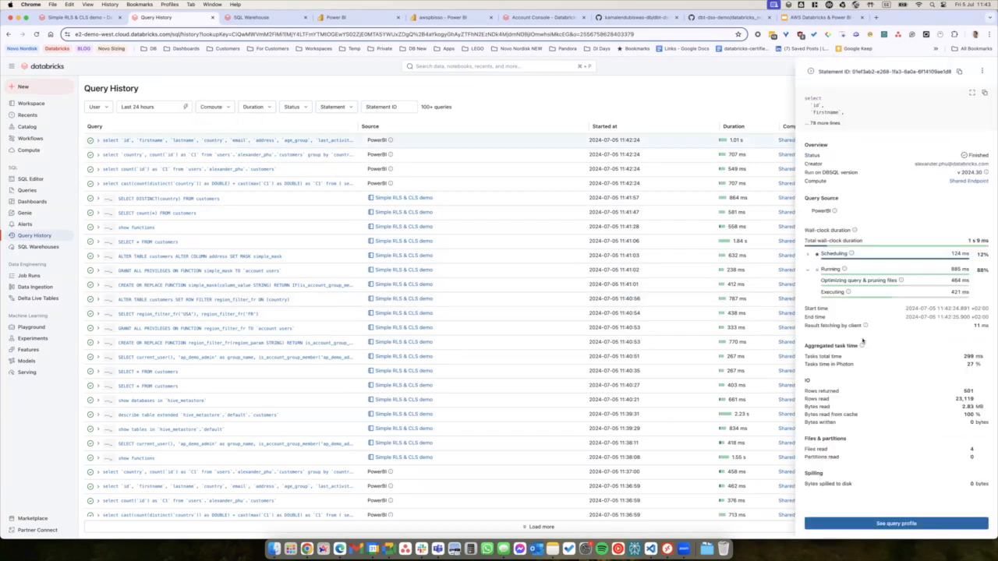
{"action": "double_click", "coordinate": [959, 399]}
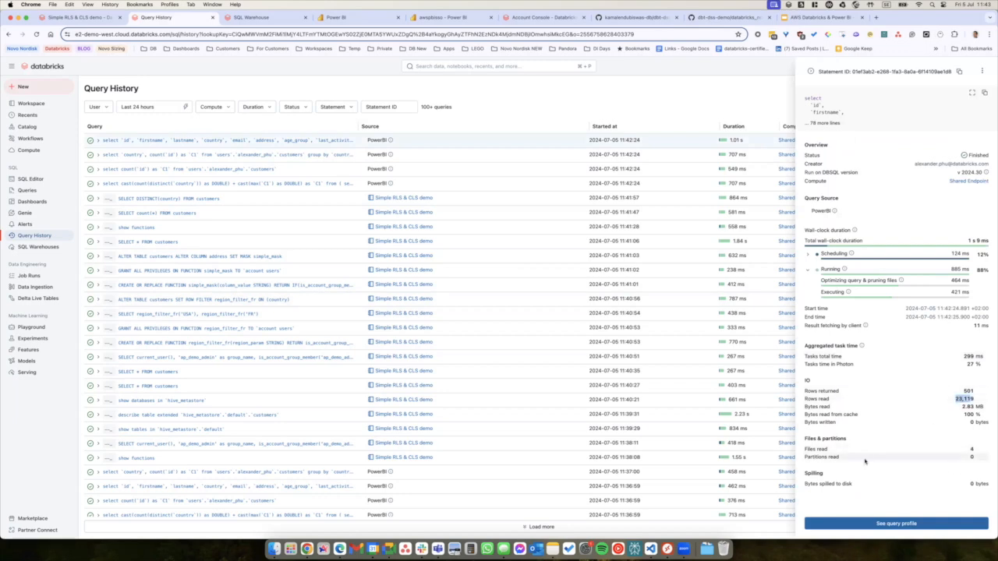
{"action": "left_click", "coordinate": [409, 313]}
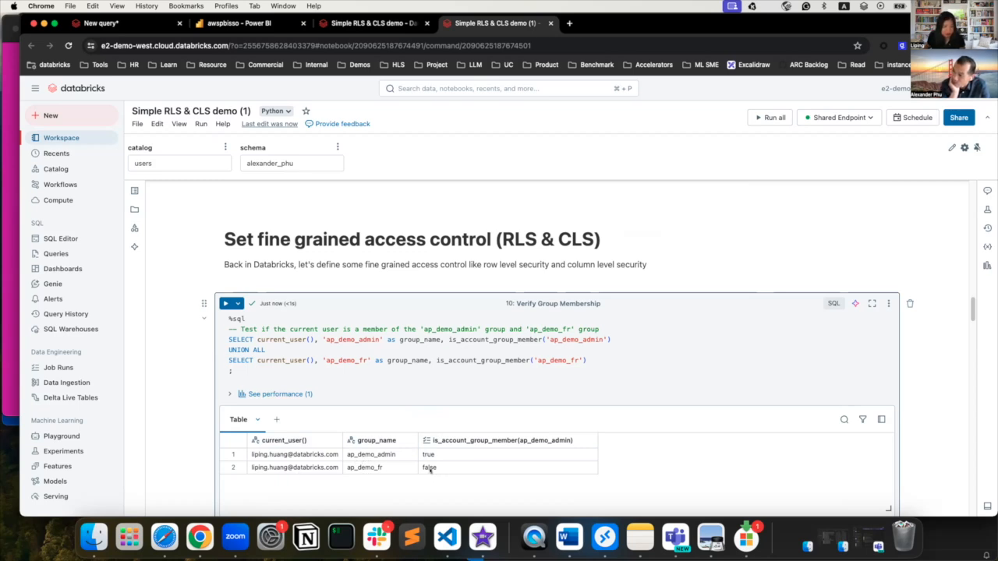
Run 'select * from customers' in the SQL editor.
{"action": "scroll", "coordinate": [430, 470], "scroll_direction": "down", "scroll_amount": 1}
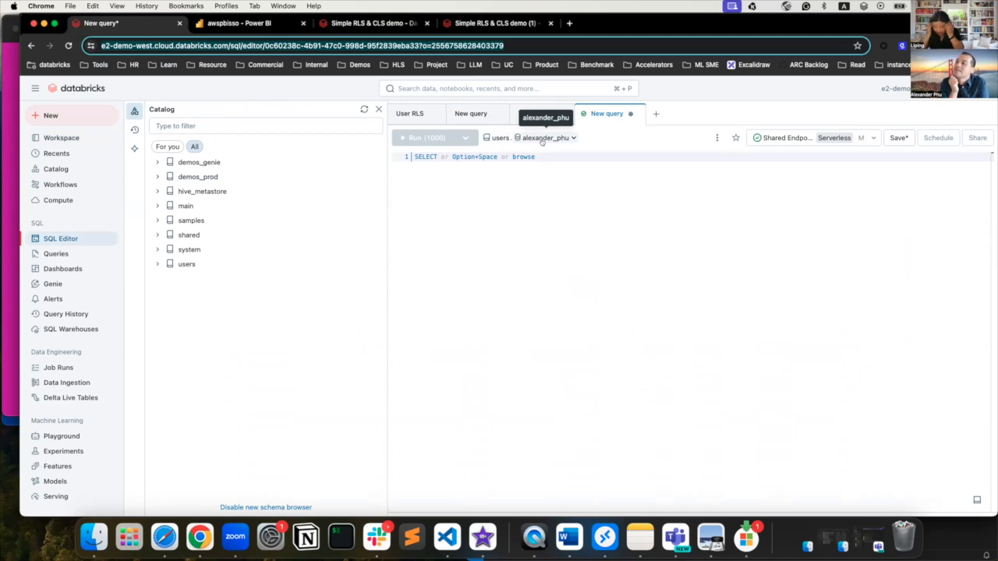
{"action": "left_click", "coordinate": [520, 214]}
{"action": "type", "text": "selec"}
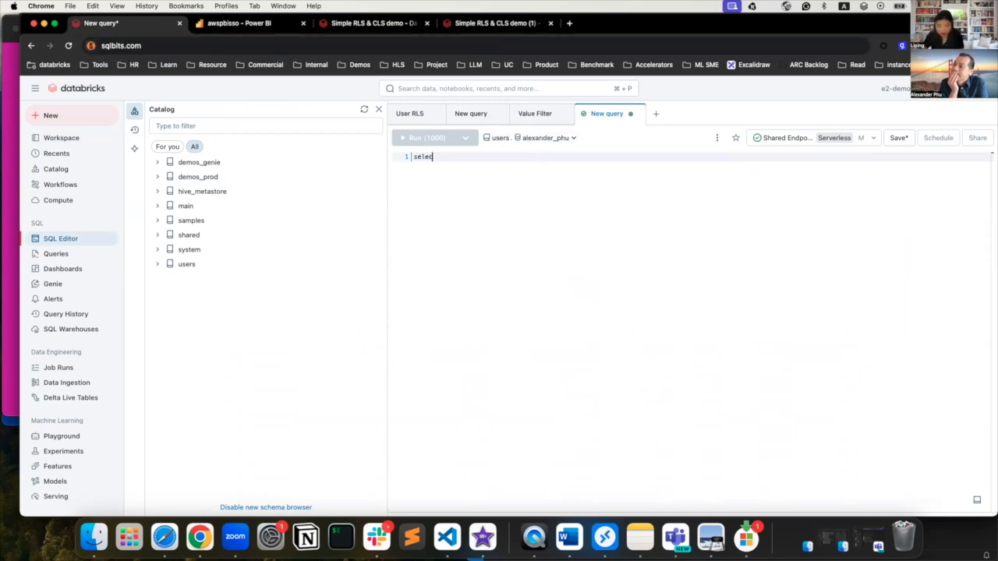
{"action": "type", "text": "t * from customers"}
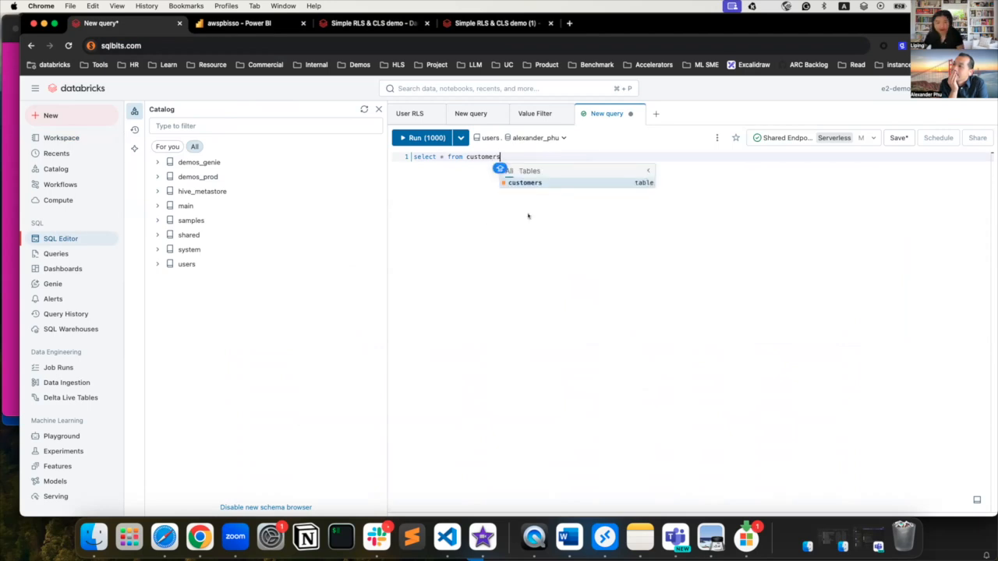
{"action": "key", "text": "super+Return"}
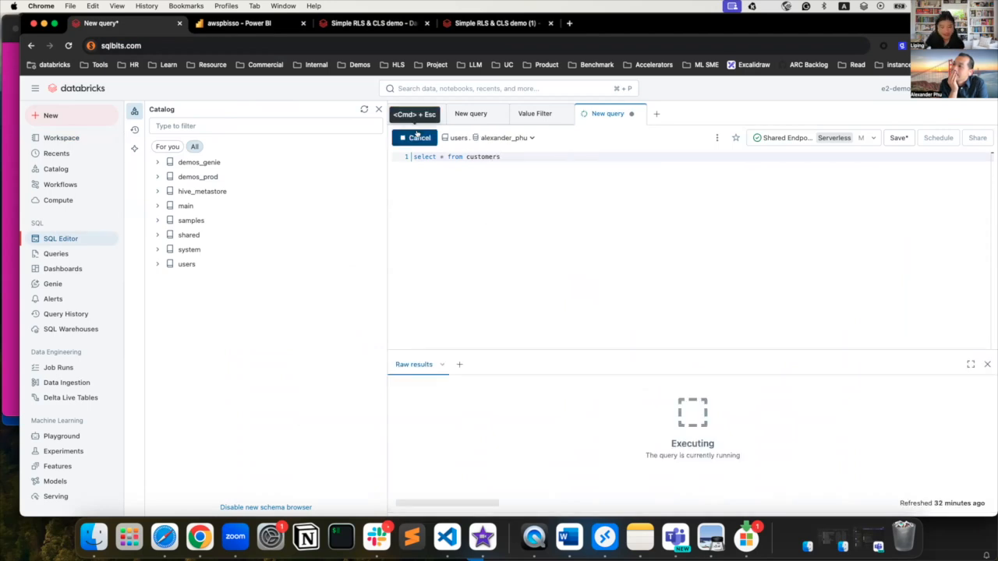
{"action": "scroll", "coordinate": [753, 421], "scroll_direction": "right", "scroll_amount": 5}
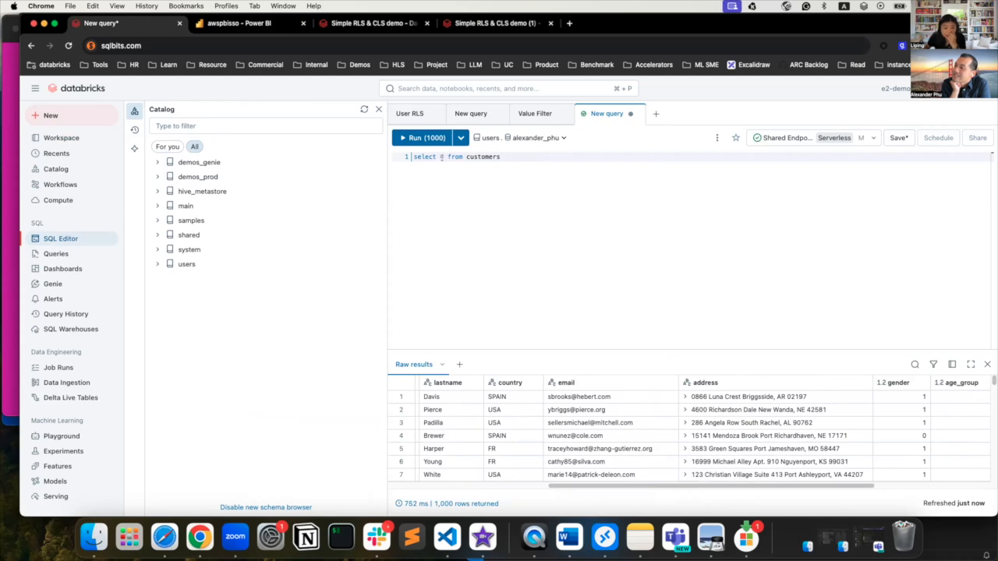
Change the query to select COUNT(*) from customers and run it, returning 68879.
{"action": "left_click", "coordinate": [439, 157]}
{"action": "type", "text": "COUNT"}
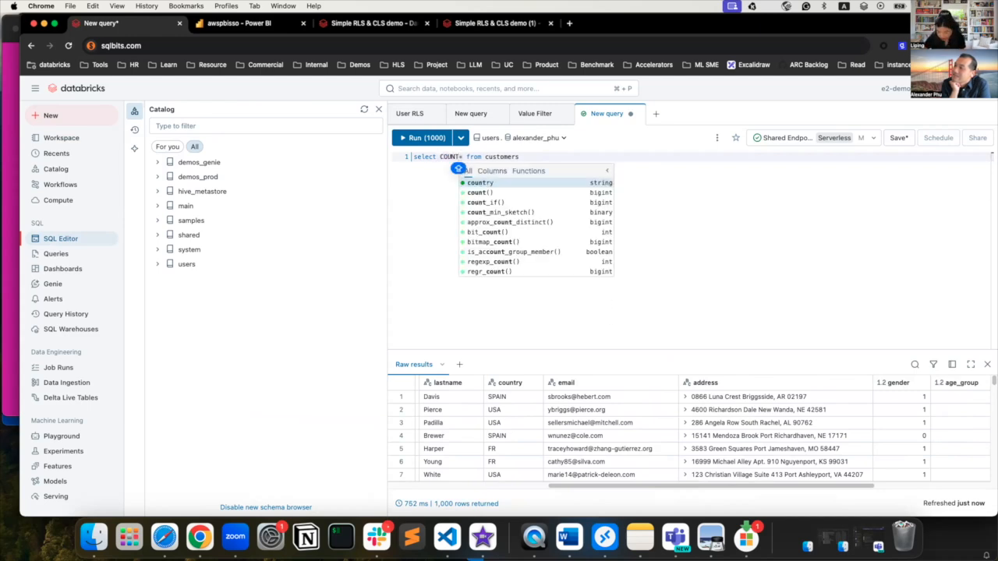
{"action": "type", "text": "("}
{"action": "key", "text": "Right"}
{"action": "type", "text": ")"}
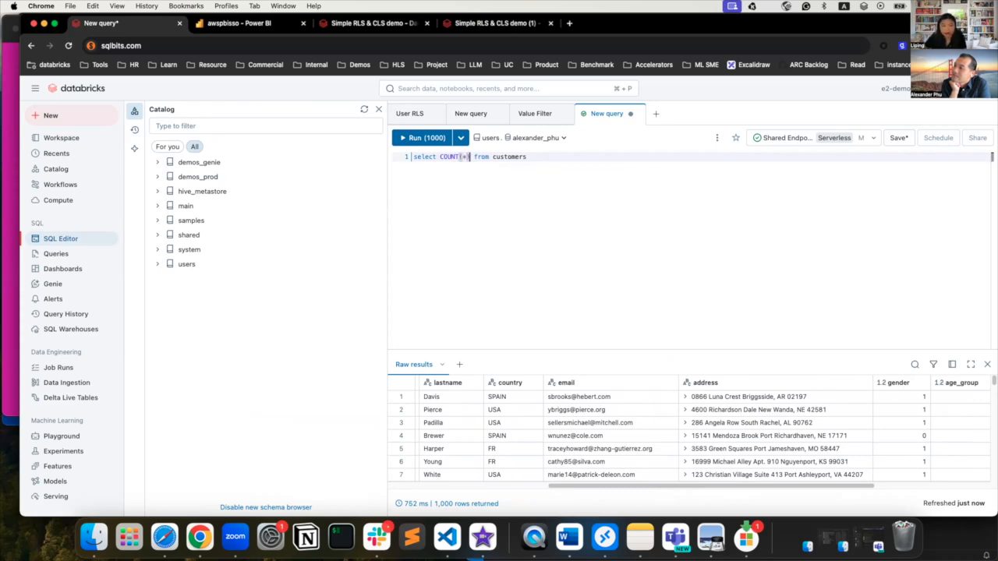
{"action": "left_click", "coordinate": [425, 137]}
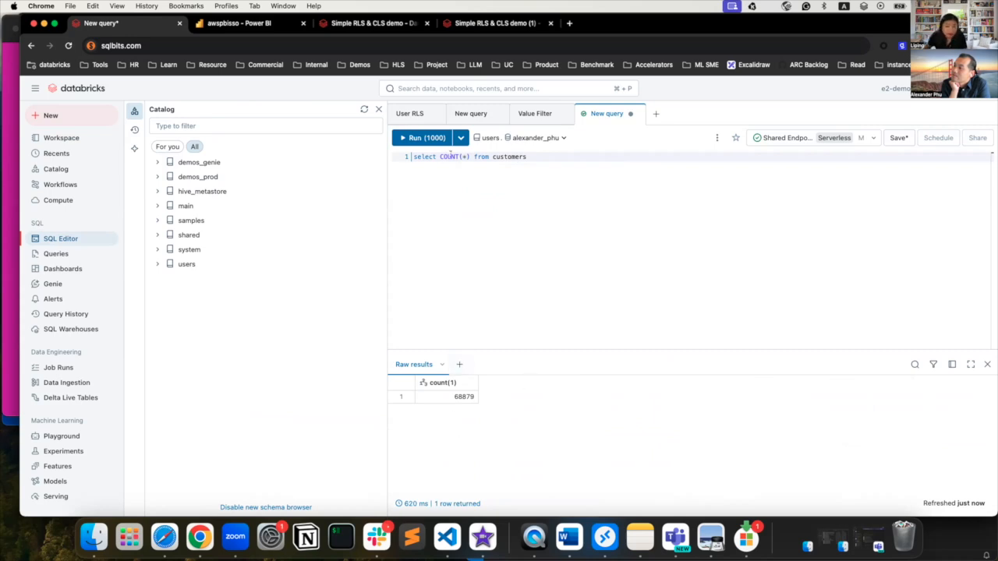
Change the query to select DISTINCT(country) from customers and run it, returning SPAIN, FR and USA.
{"action": "left_click_drag", "start_coordinate": [439, 156], "coordinate": [458, 156]}
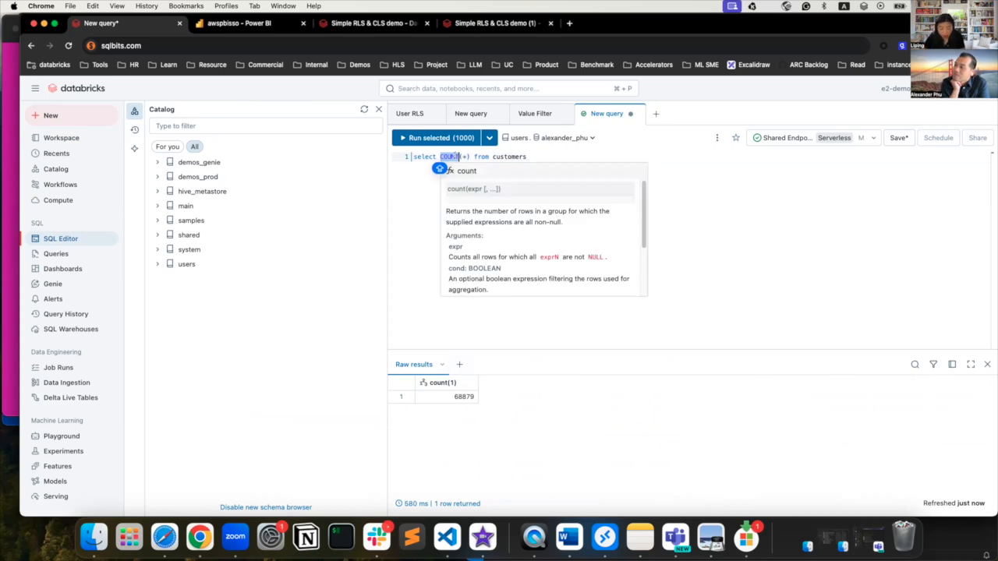
{"action": "type", "text": "DIS"}
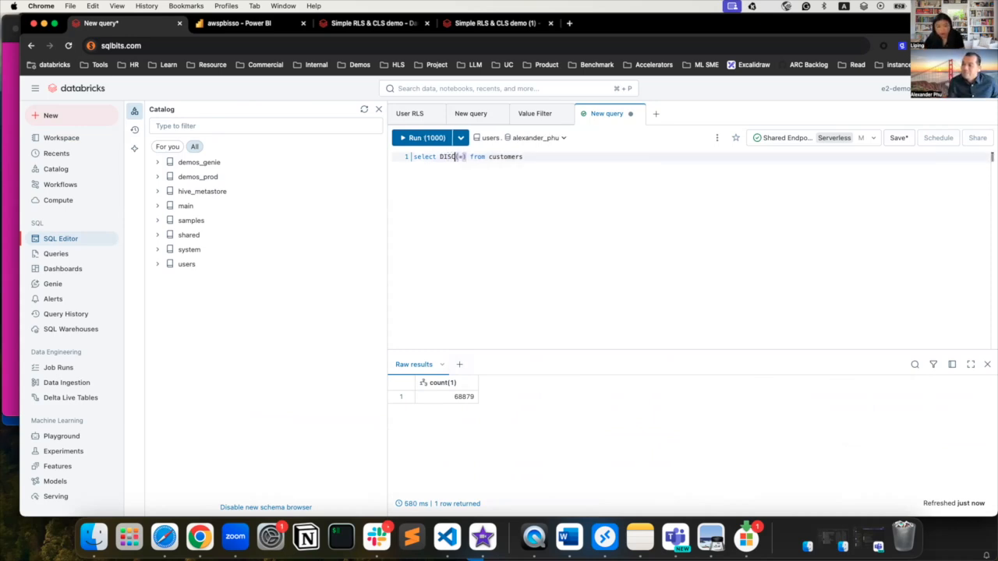
{"action": "type", "text": "TINCT"}
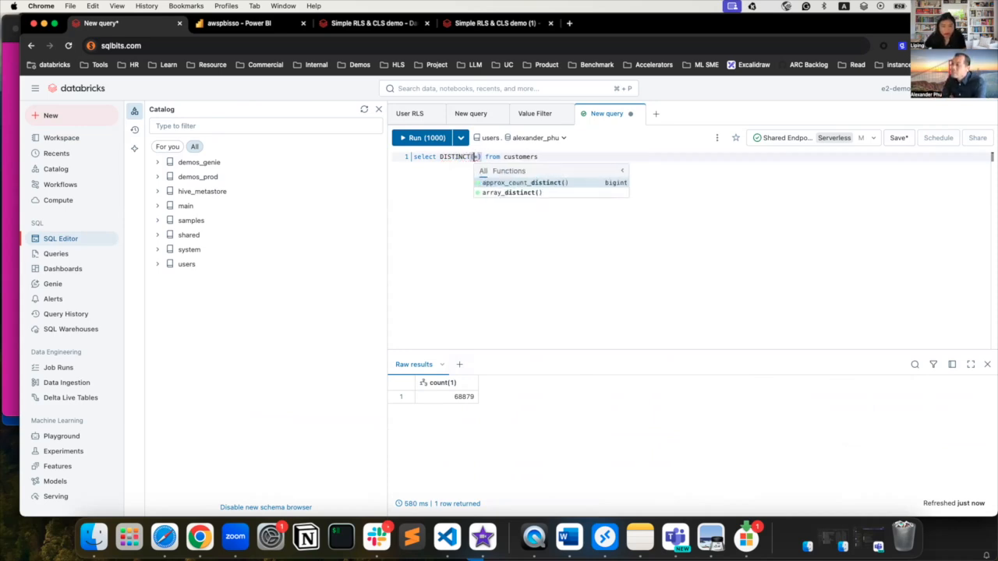
{"action": "key", "text": "Right"}
{"action": "key", "text": "BackSpace"}
{"action": "type", "text": "country"}
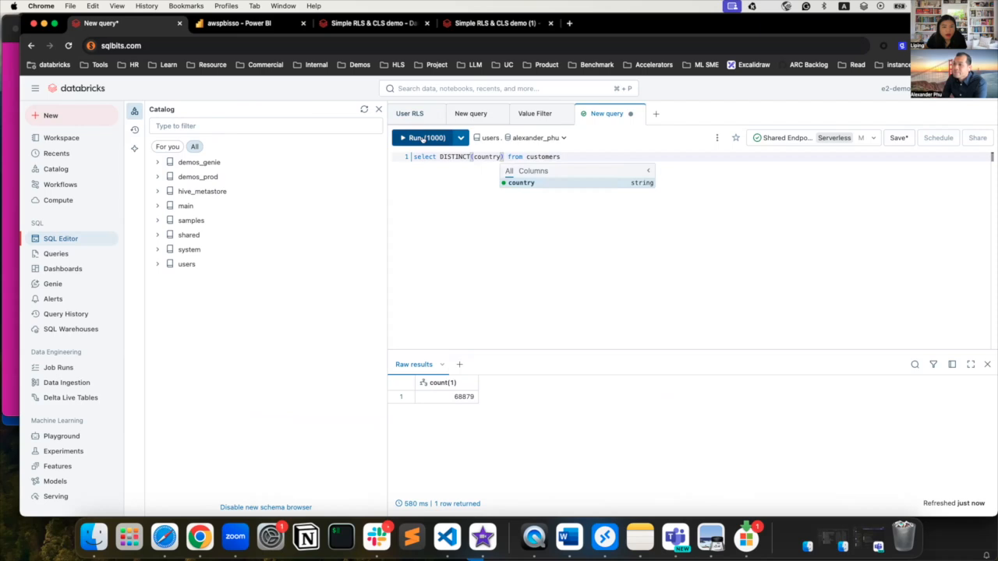
{"action": "left_click", "coordinate": [419, 138]}
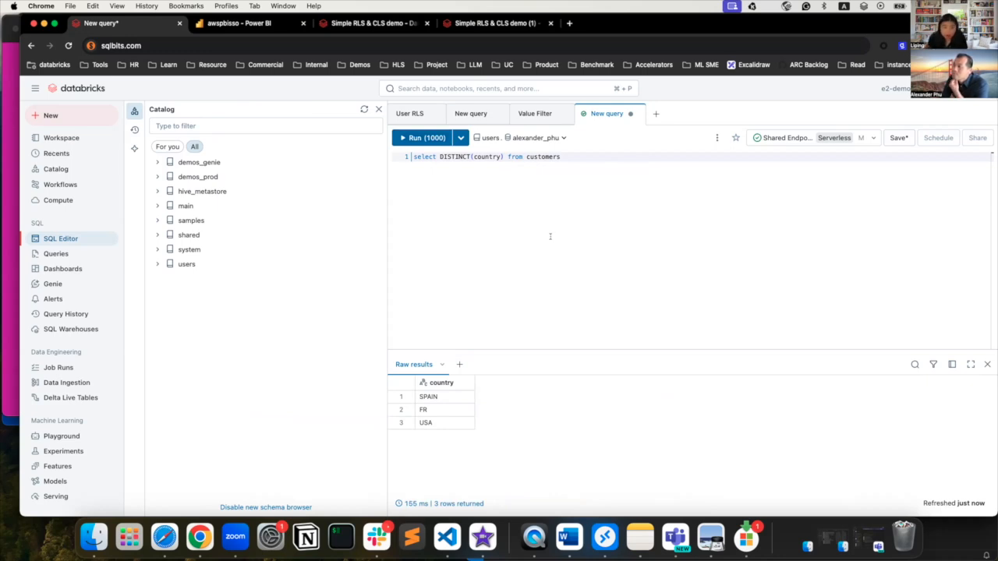
{"action": "left_click", "coordinate": [253, 25]}
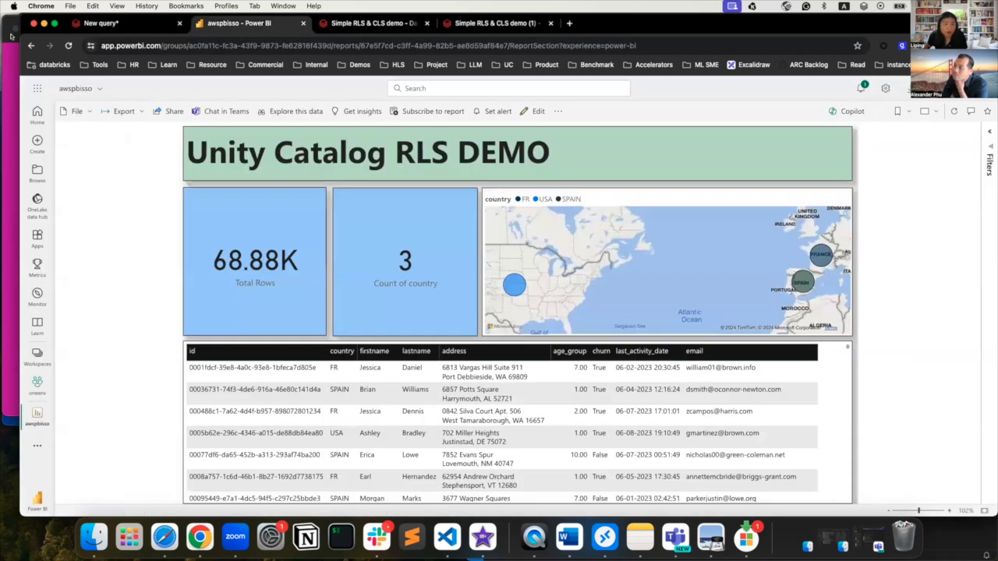
Reload the Power BI report, which still shows 68.88K rows, 3 countries and full addresses.
{"action": "left_click", "coordinate": [68, 46]}
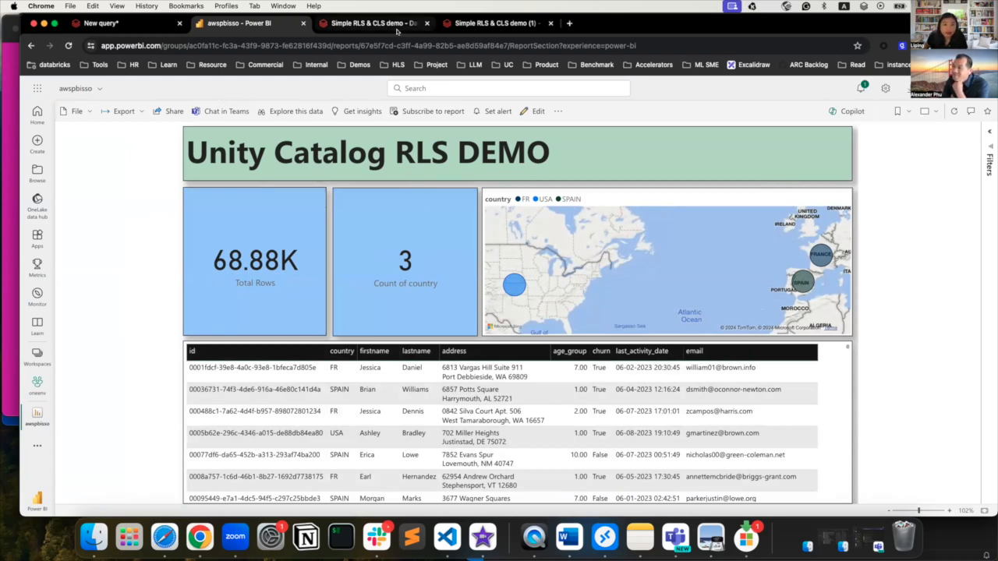
{"action": "left_click", "coordinate": [371, 26]}
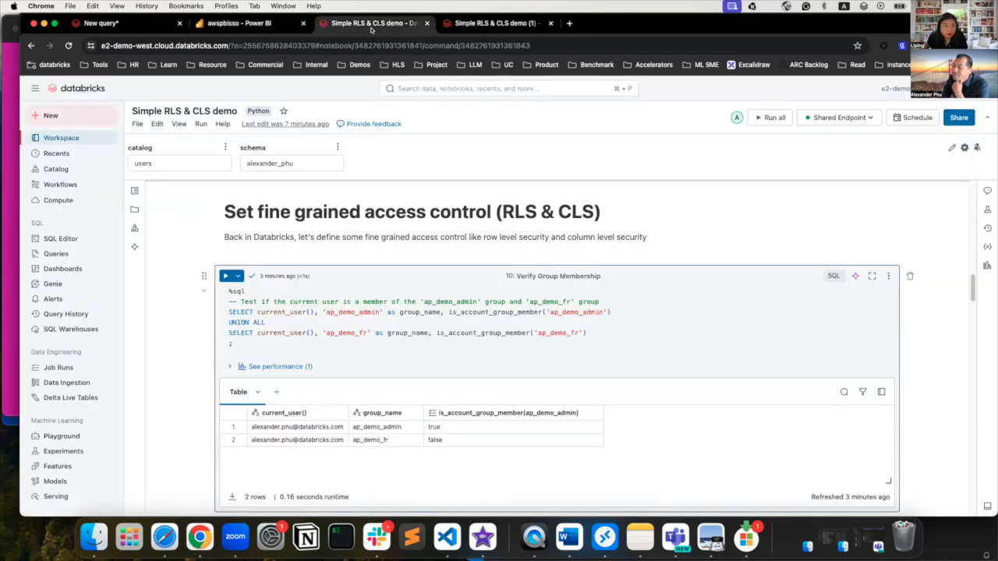
Open the latest PowerBI count query in Query History, which shows 68,879 rows read and 631 ms wall-clock.
{"action": "left_click", "coordinate": [67, 308]}
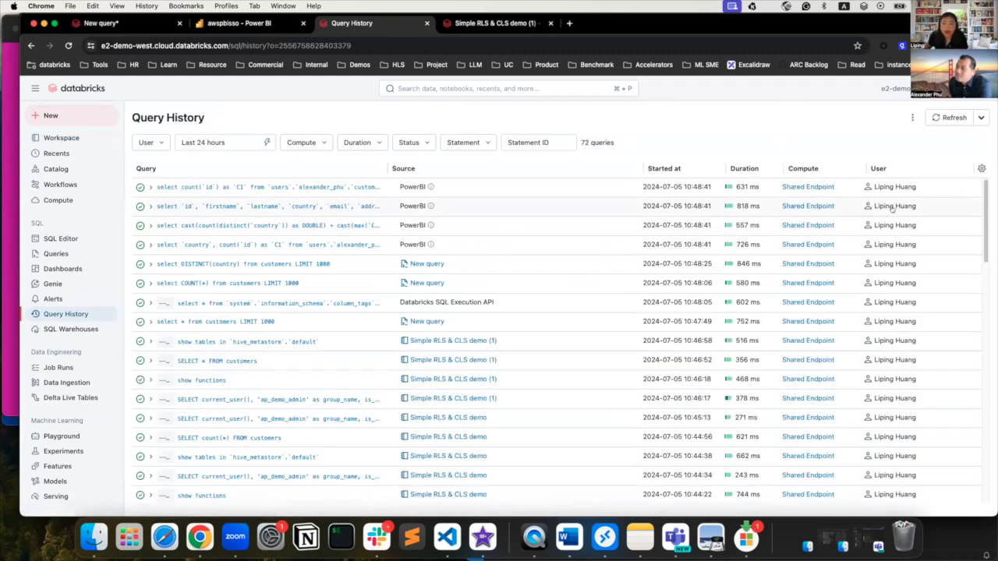
{"action": "mouse_move", "coordinate": [890, 206]}
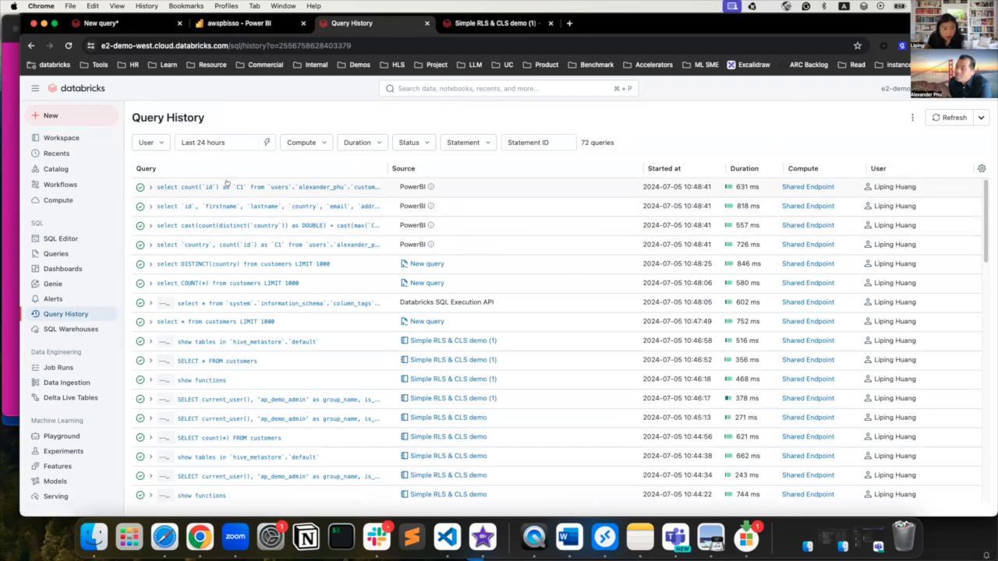
{"action": "left_click", "coordinate": [229, 186]}
{"action": "scroll", "coordinate": [908, 380], "scroll_direction": "down", "scroll_amount": 5}
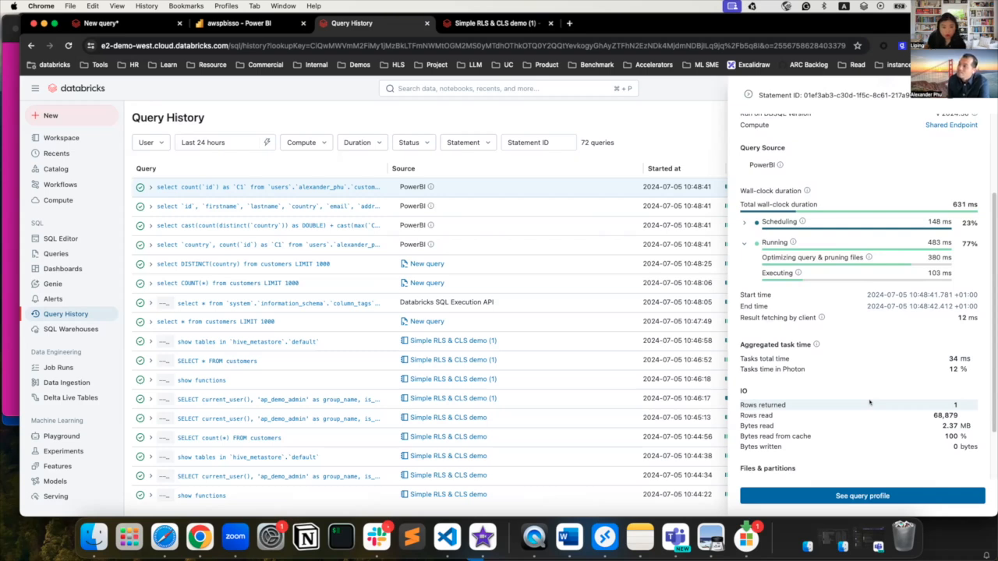
{"action": "left_click", "coordinate": [222, 23]}
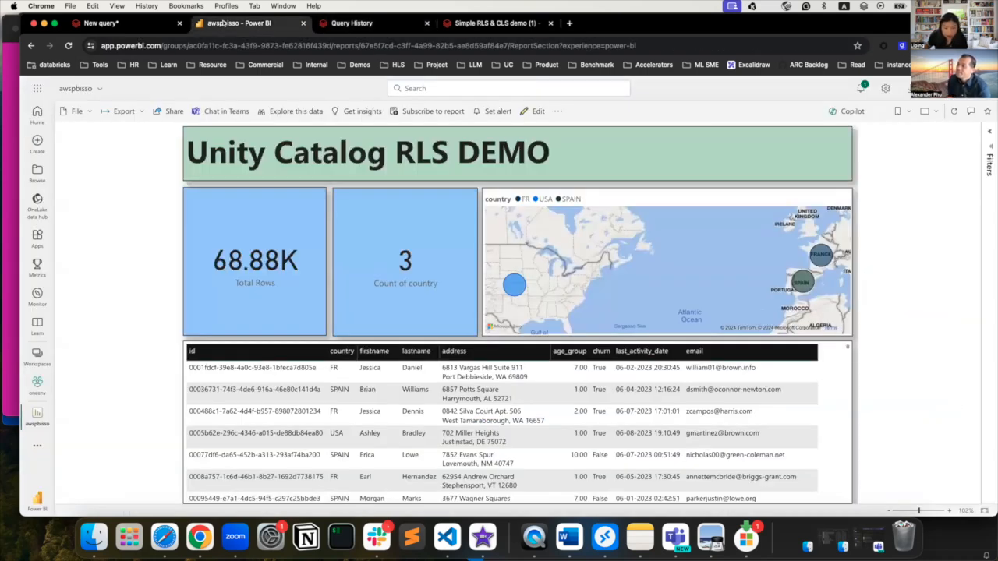